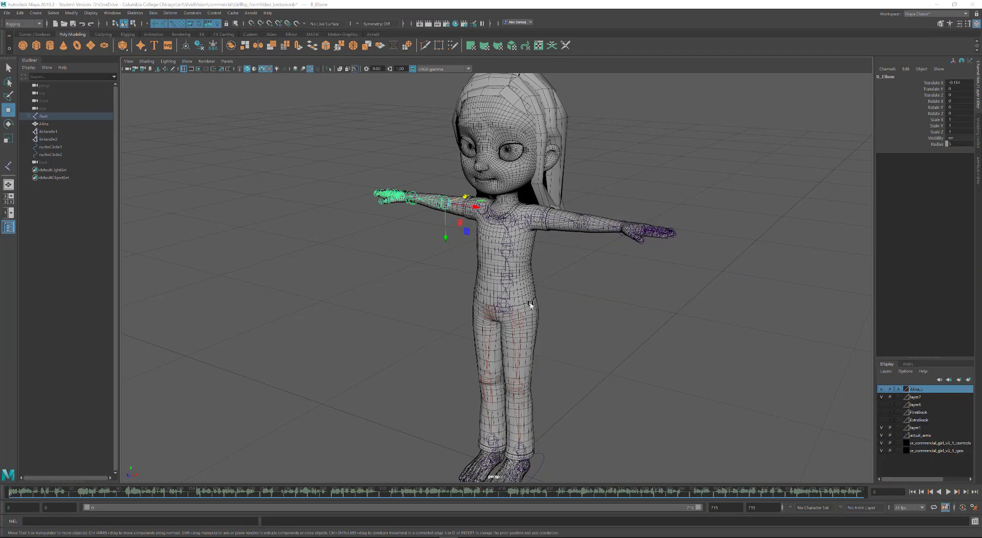
Switch to the Front View and frame the girl's head, arms and upper body.
mouse_move(484, 351)
alt+mouse_down()
mouse_move(483, 276)
mouse_move(529, 276)
alt+mouse_up()
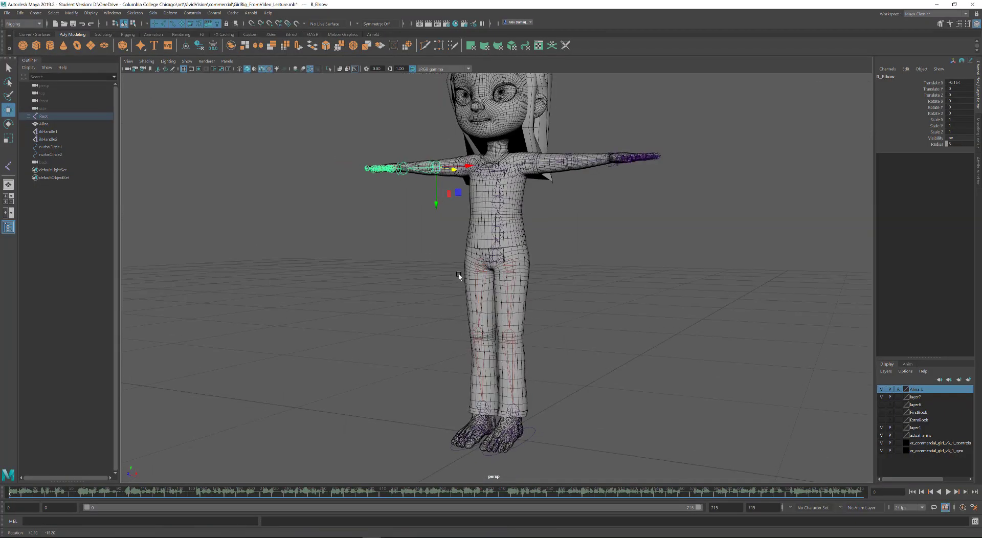
key(space)
click(529, 279)
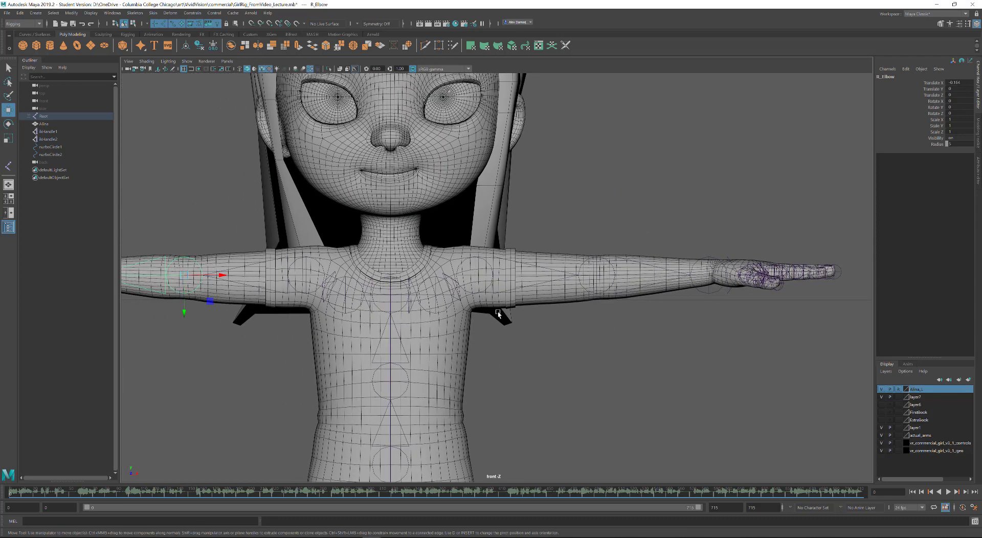
alt+middle_drag(498, 313, 525, 380)
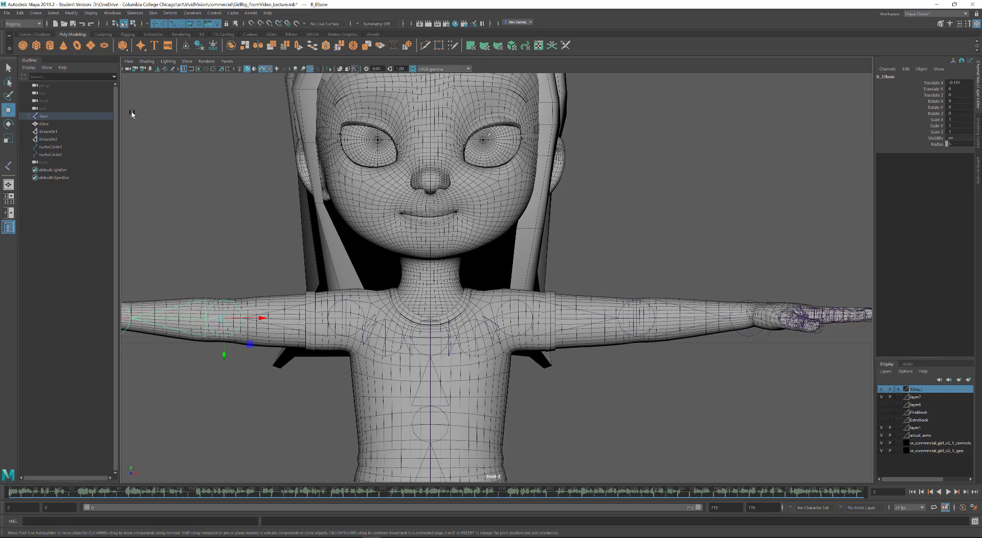
alt+right_drag(607, 318, 499, 297)
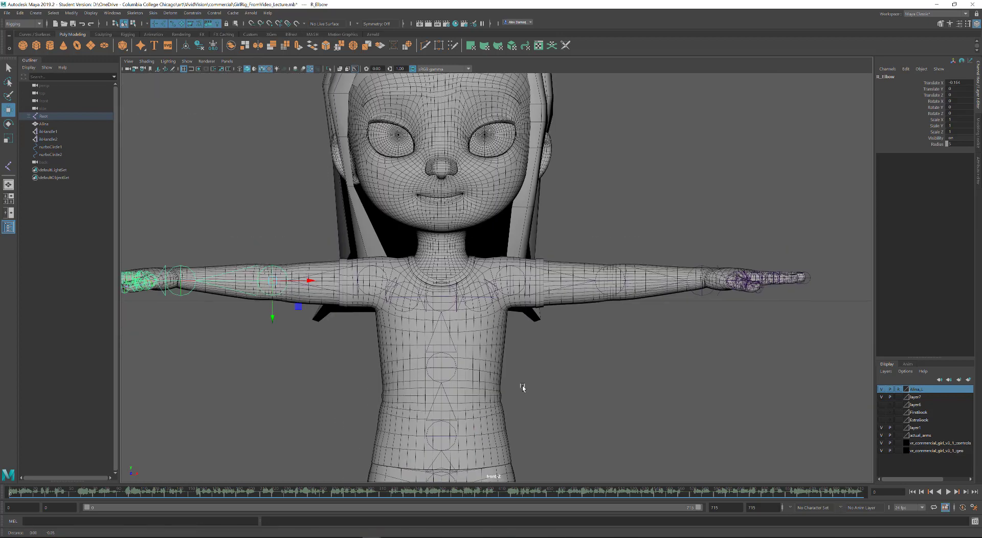
alt+middle_drag(521, 391, 511, 409)
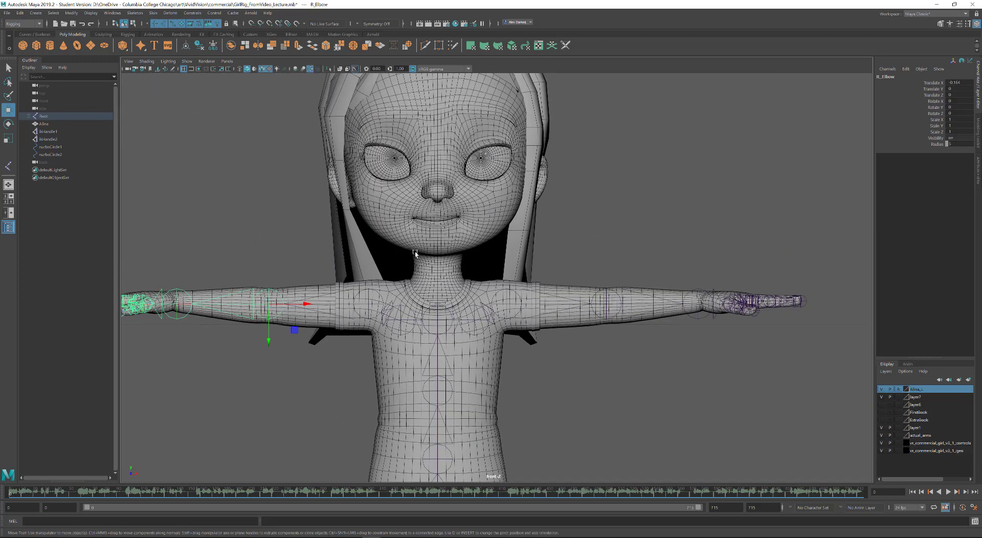
Create a new joint at the neck with a radius of 5.
click(36, 13)
mouse_move(59, 40)
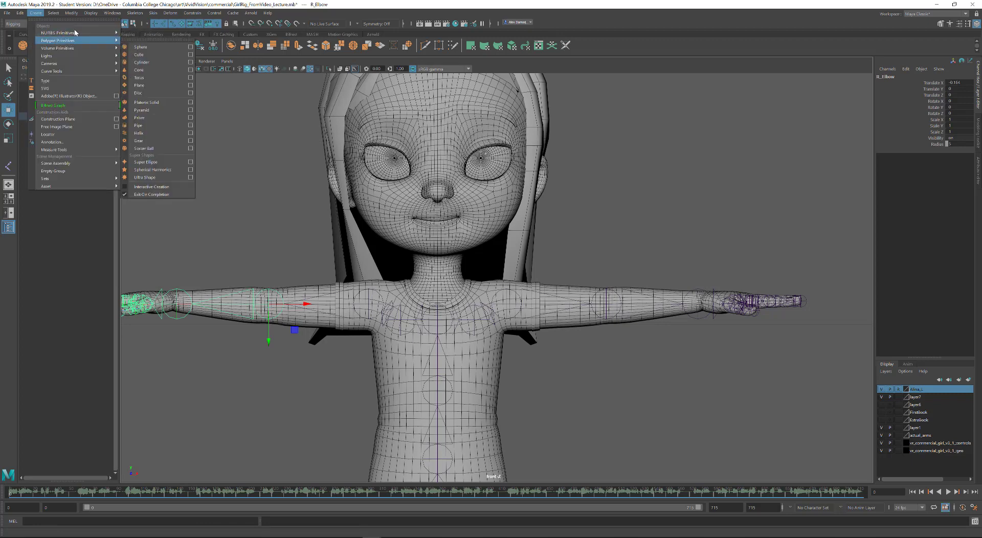
click(149, 32)
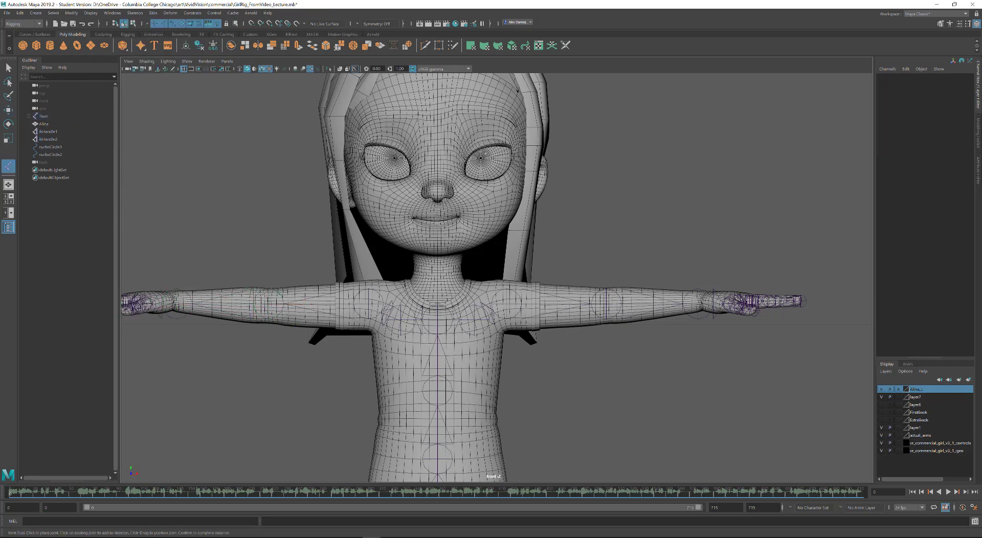
click(438, 255)
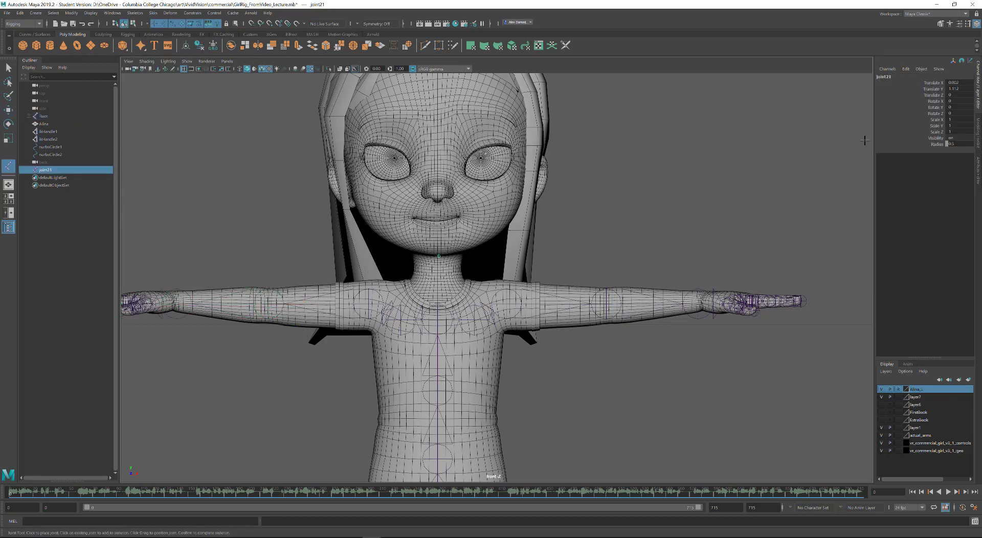
double_click(962, 145)
text(5)
key(Return)
Duplicate the neck joint up to the nose, forehead and top of the head.
alt+middle_drag(400, 211, 399, 222)
key(w)
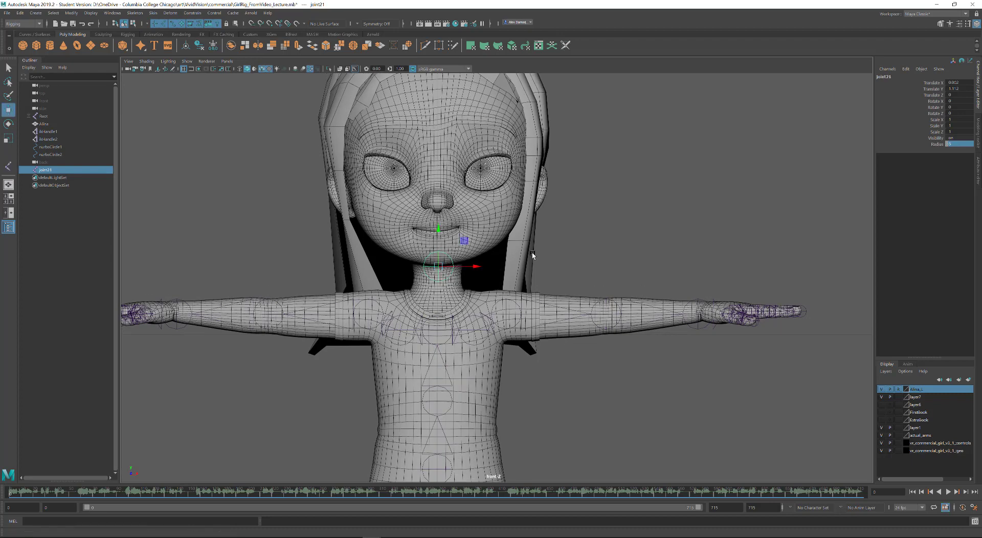
key(ctrl+d)
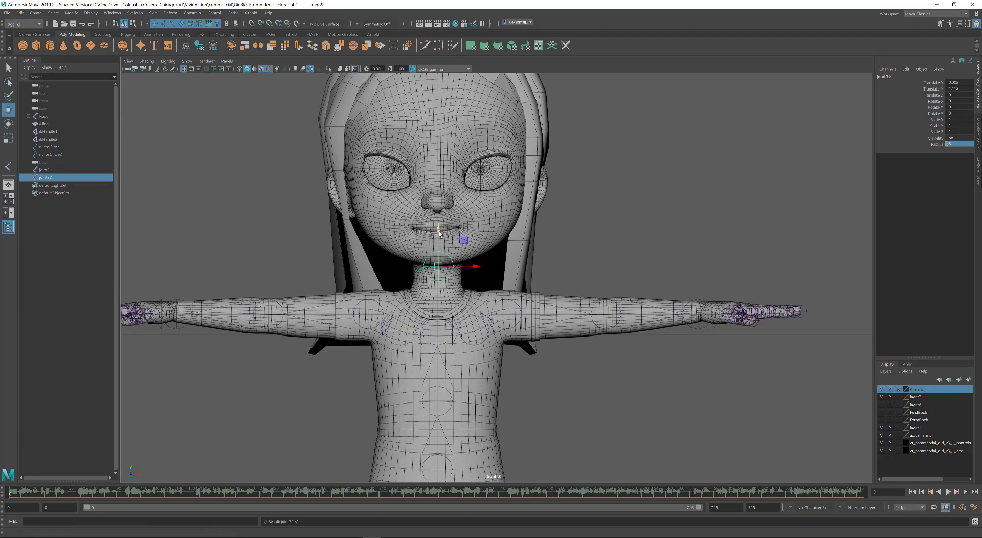
drag(437, 231, 437, 168)
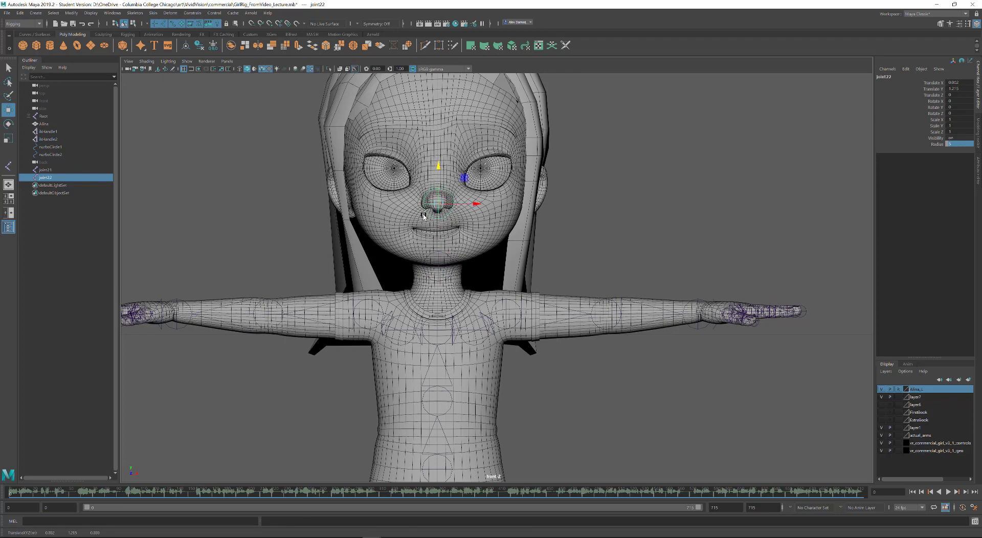
alt+middle_drag(502, 206, 503, 267)
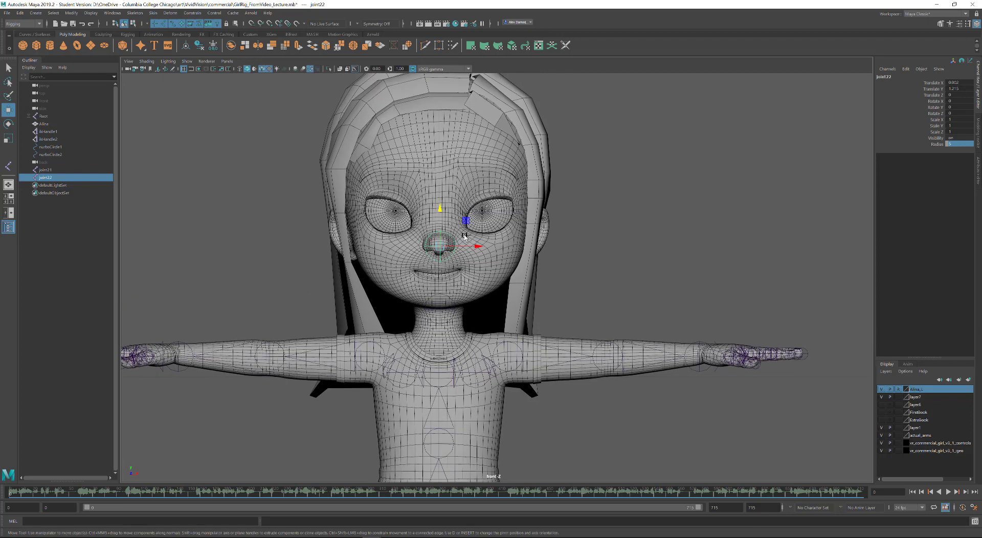
drag(455, 228, 446, 170)
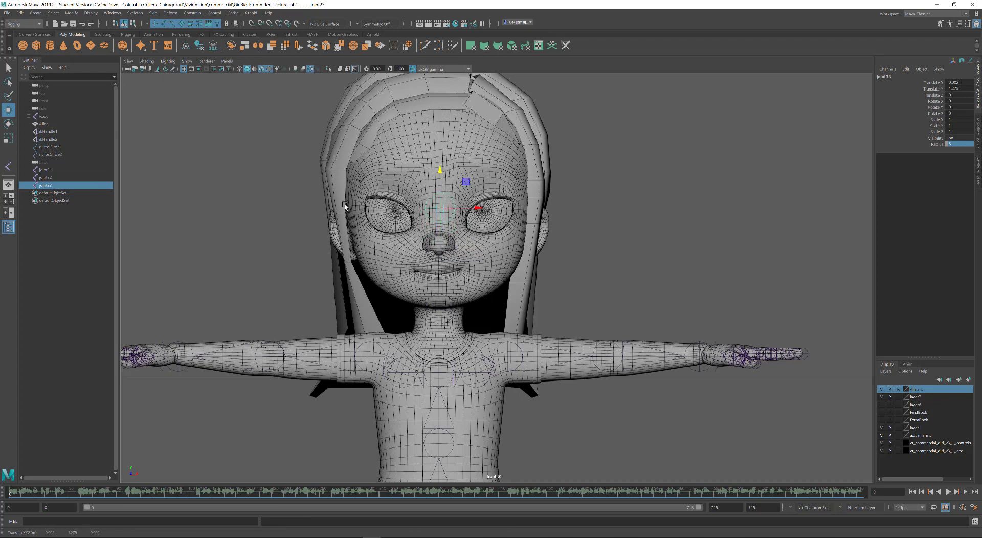
key(ctrl+d)
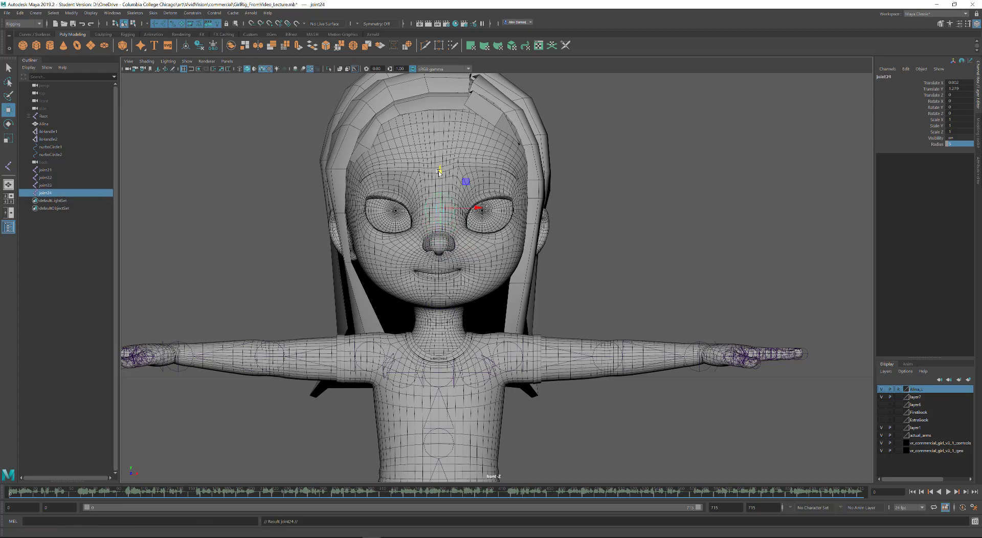
alt+middle_drag(439, 170, 436, 215)
drag(436, 215, 437, 75)
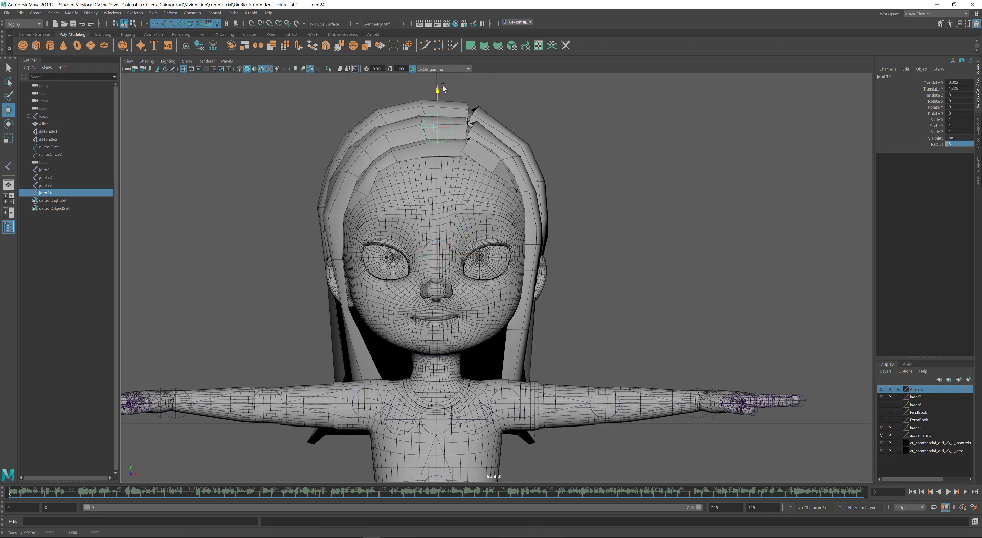
alt+middle_drag(473, 230, 484, 267)
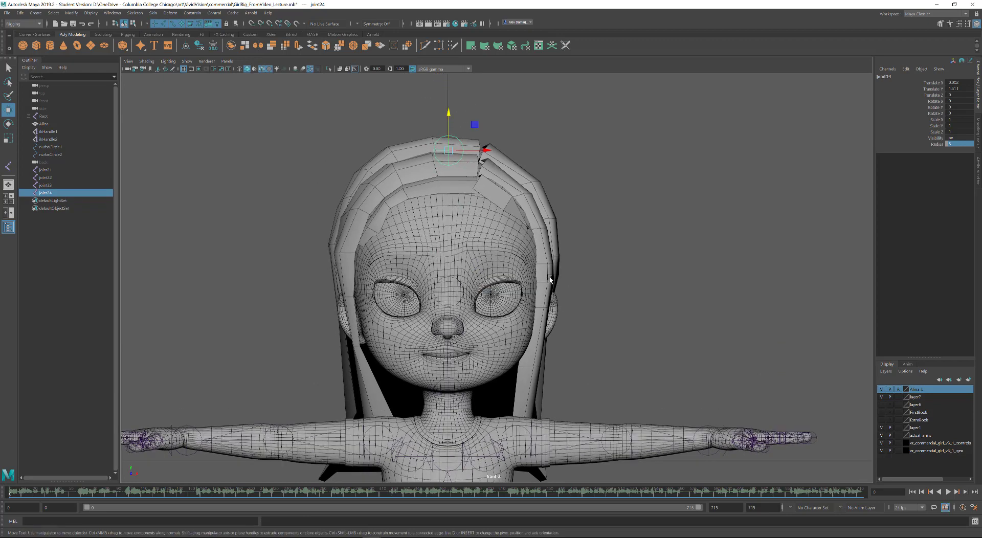
Hide the mesh; parent the top-of-head joint under the forehead and the forehead under the nose.
click(881, 389)
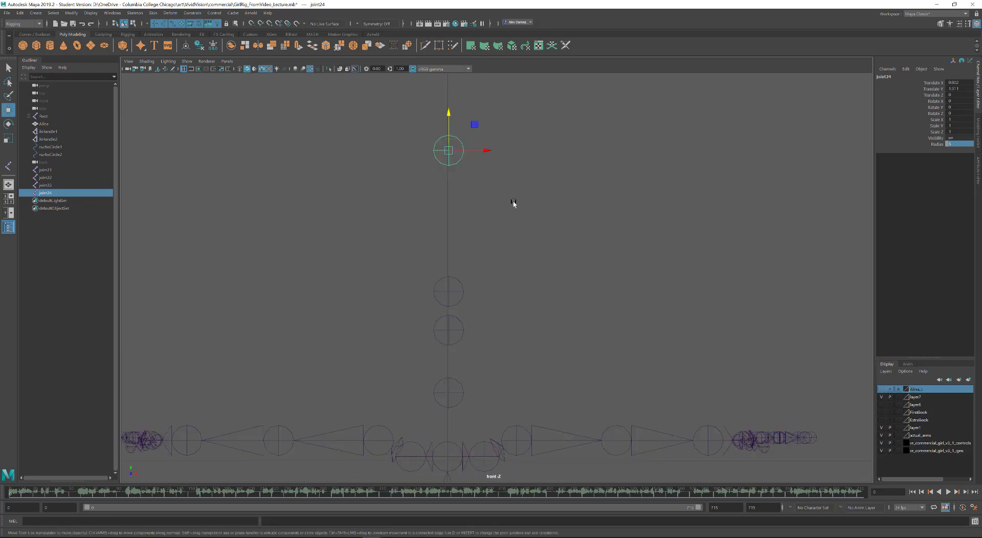
shift+click(463, 295)
key(p)
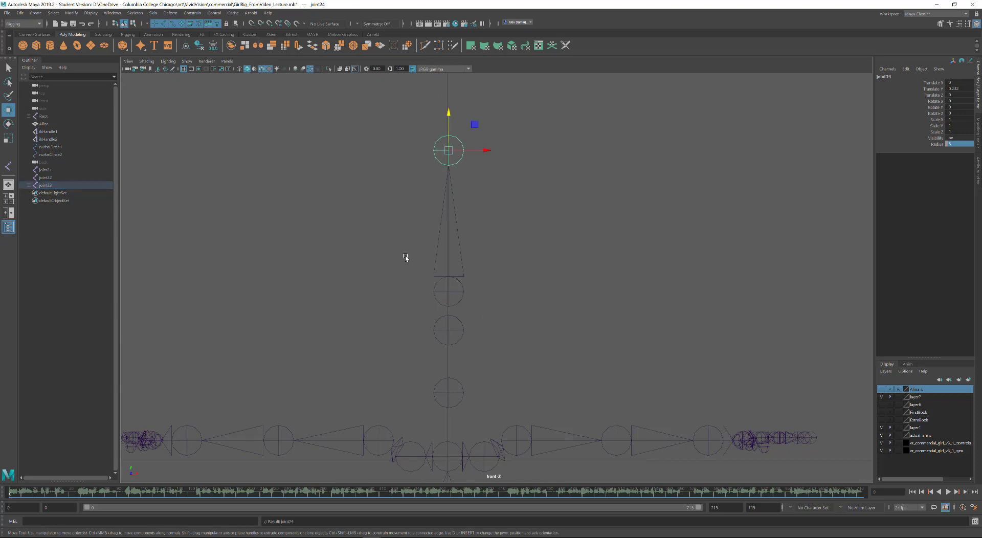
key(Up)
shift+click(462, 340)
key(p)
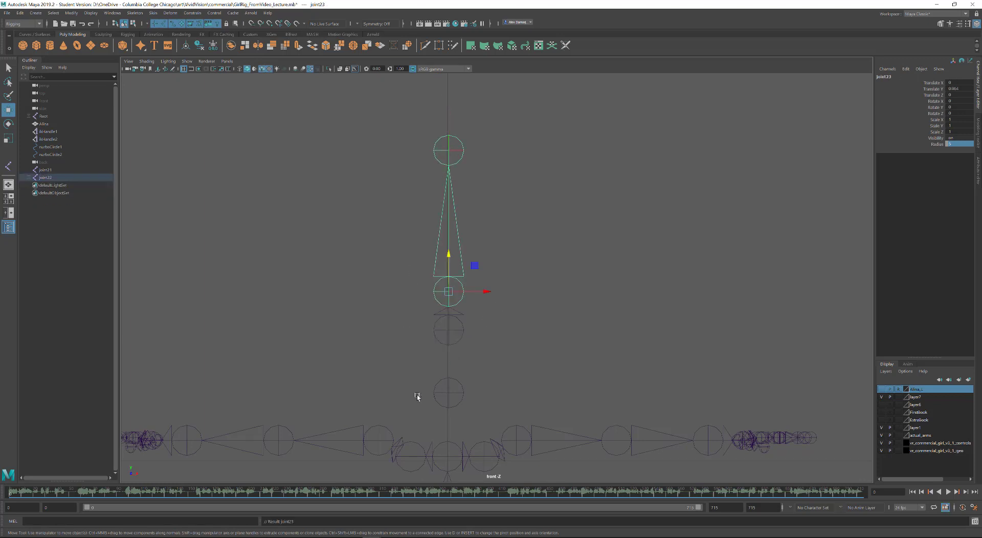
Duplicate the lower joint into place below and parent joint22 under joint21.
key(Down)
key(ctrl+d)
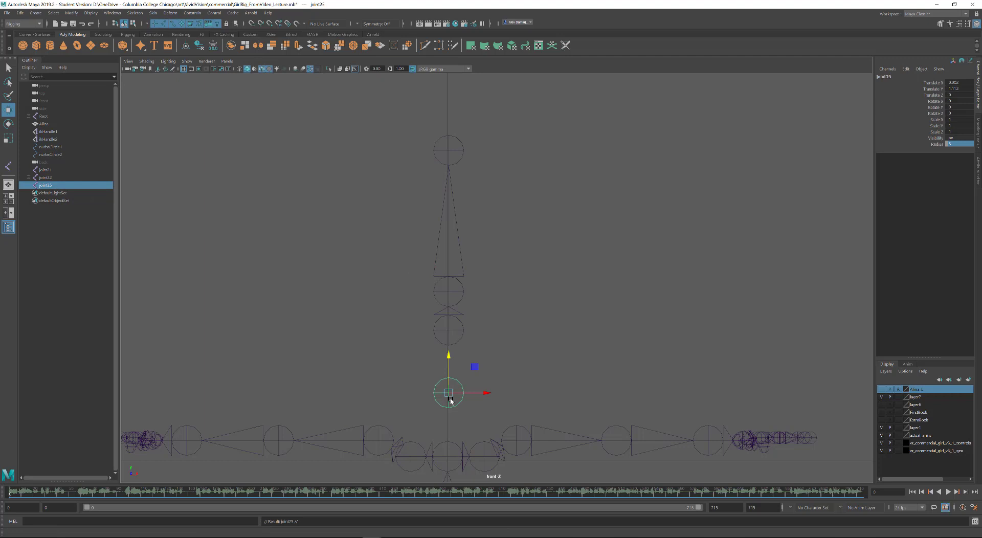
drag(449, 396, 605, 294)
click(449, 333)
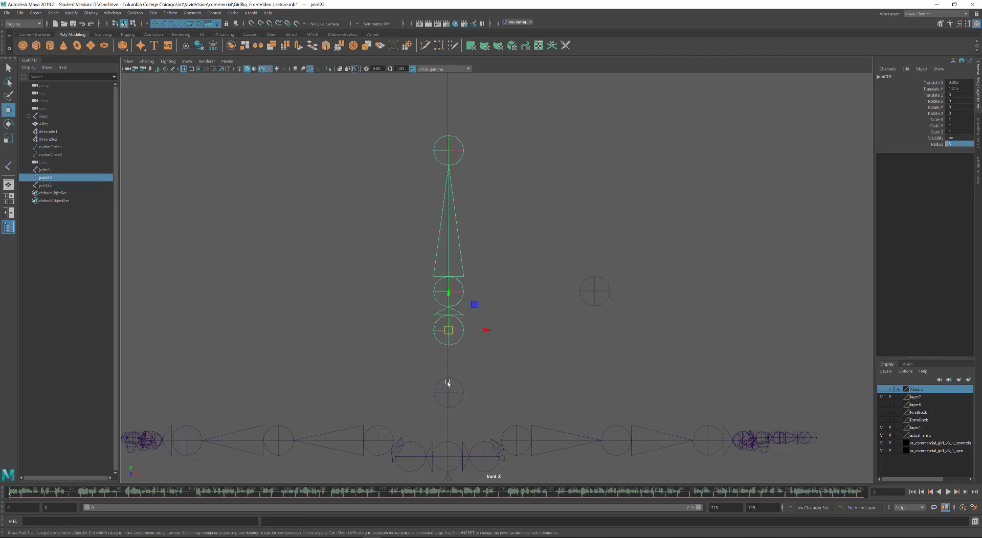
shift+click(440, 394)
key(p)
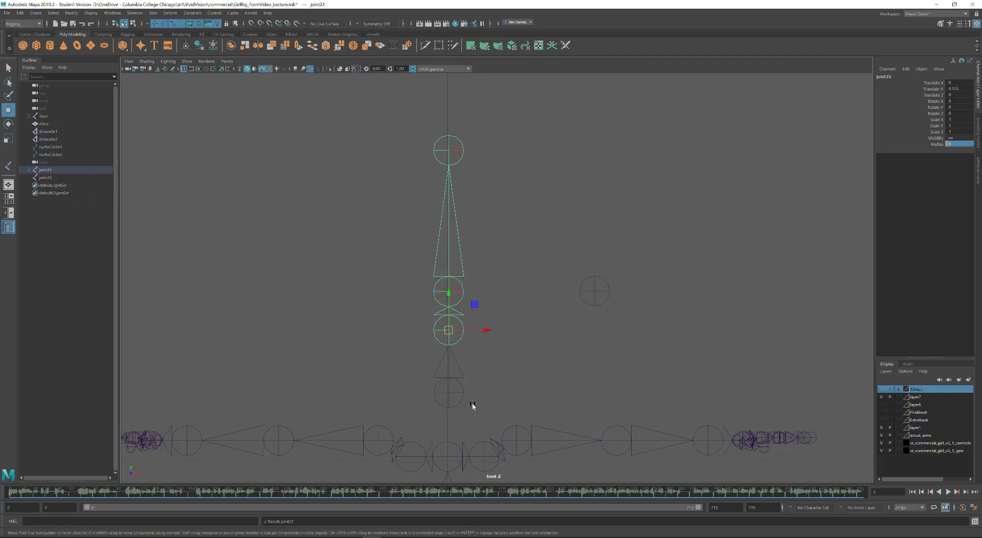
Parent joint21 under Spine_01 and switch to the Perspective view.
click(444, 397)
shift+click(450, 445)
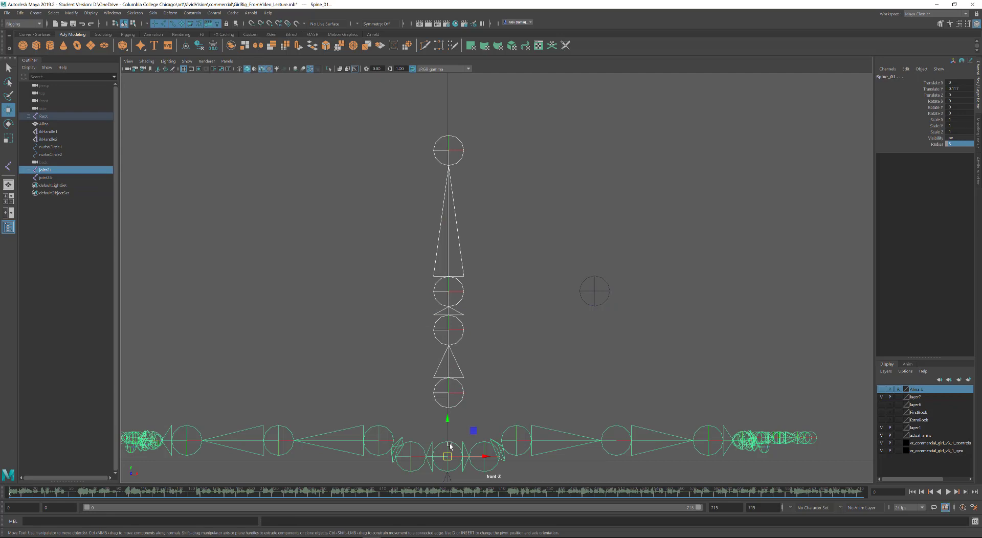
key(p)
key(space)
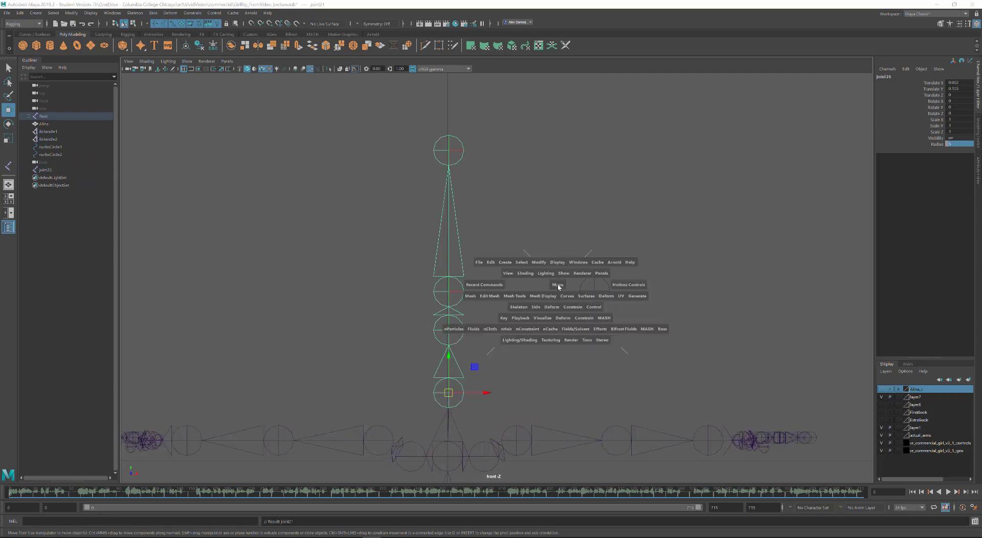
drag(557, 286, 558, 255)
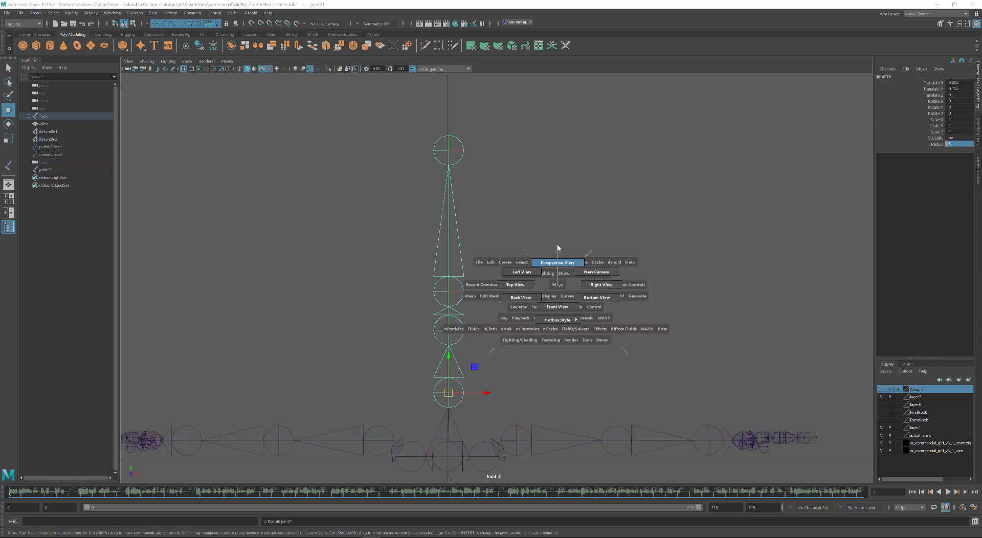
Show the Alina mesh layer and, in side view, move joint25 from the ear down to the chin.
click(882, 389)
mouse_move(425, 197)
alt+mouse_down()
mouse_move(422, 287)
mouse_move(423, 275)
mouse_move(575, 234)
alt+mouse_up()
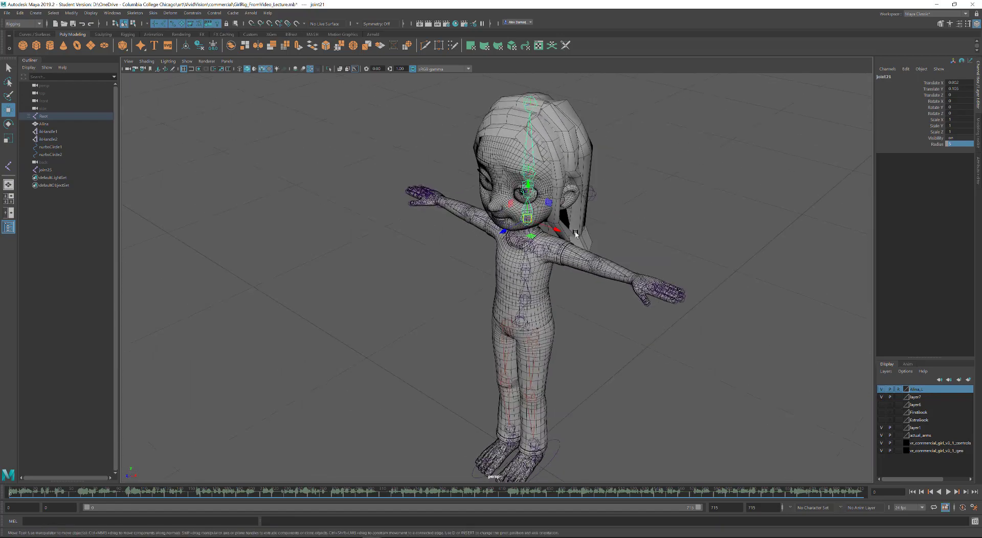
click(594, 192)
mouse_move(593, 192)
alt+mouse_down()
mouse_move(571, 263)
mouse_move(570, 253)
mouse_move(577, 260)
alt+mouse_up()
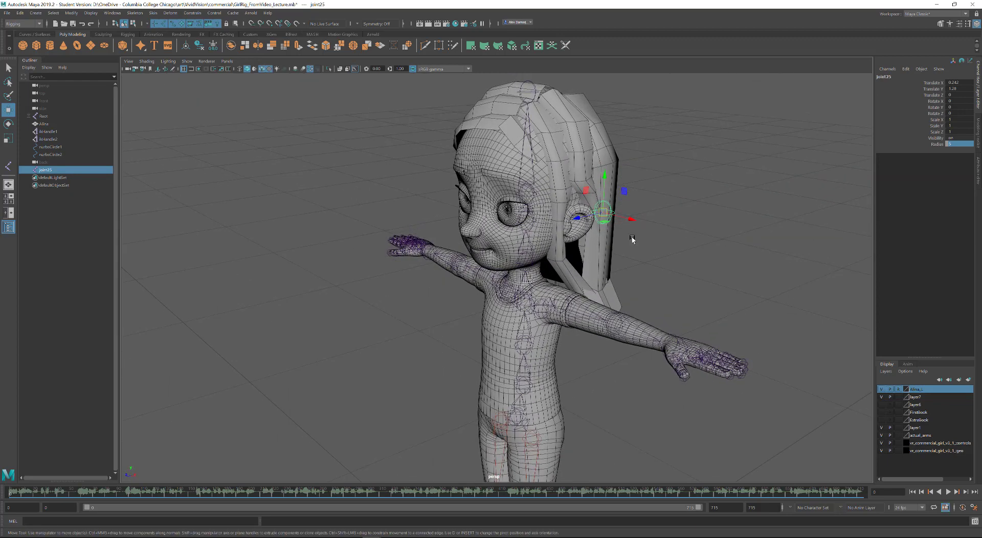
key(space)
drag(655, 236, 677, 234)
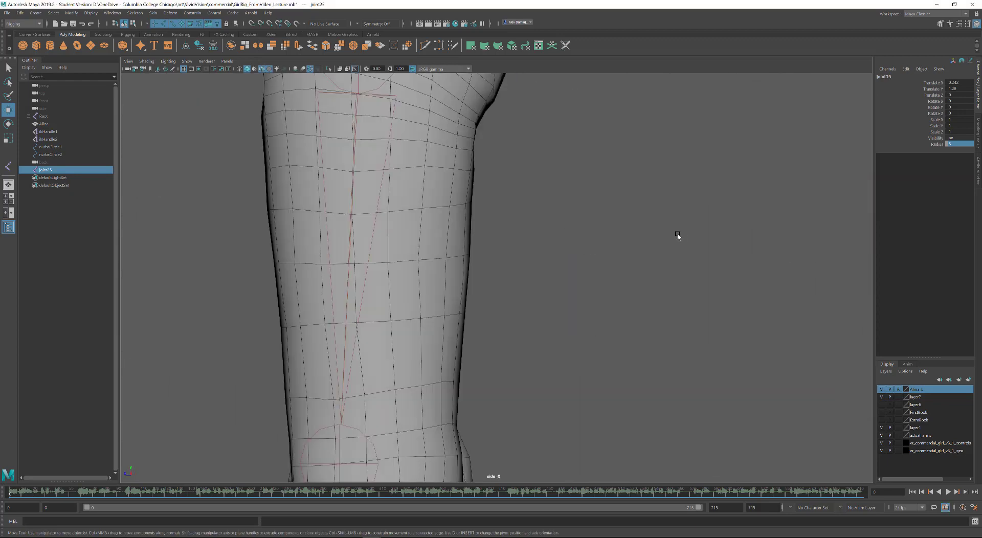
alt+middle_drag(677, 234, 630, 481)
alt+middle_drag(555, 200, 578, 486)
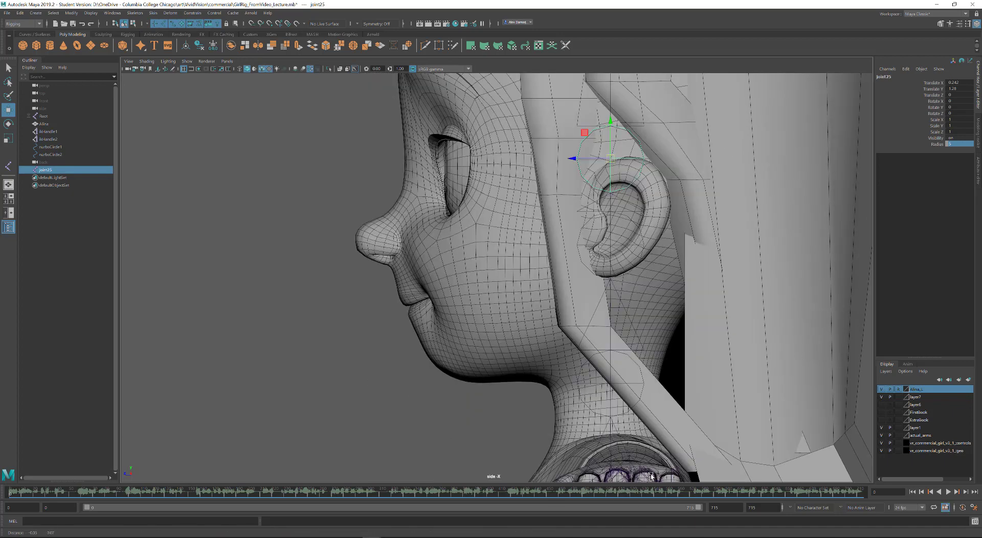
mouse_move(626, 201)
mouse_down()
mouse_move(445, 394)
mouse_move(465, 202)
mouse_move(479, 195)
mouse_up()
Duplicate a new joint26 and centre it in the eye.
key(ctrl+d)
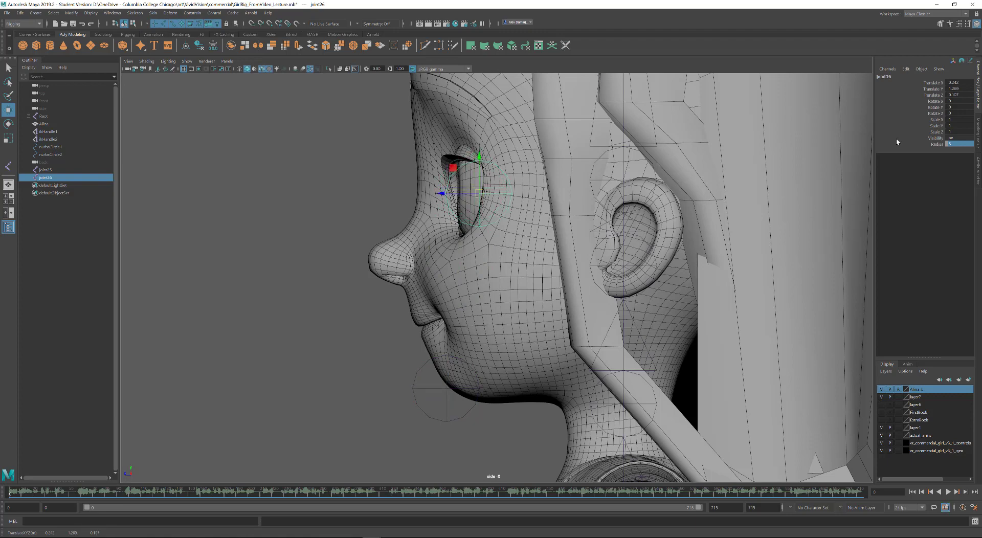
double_click(959, 145)
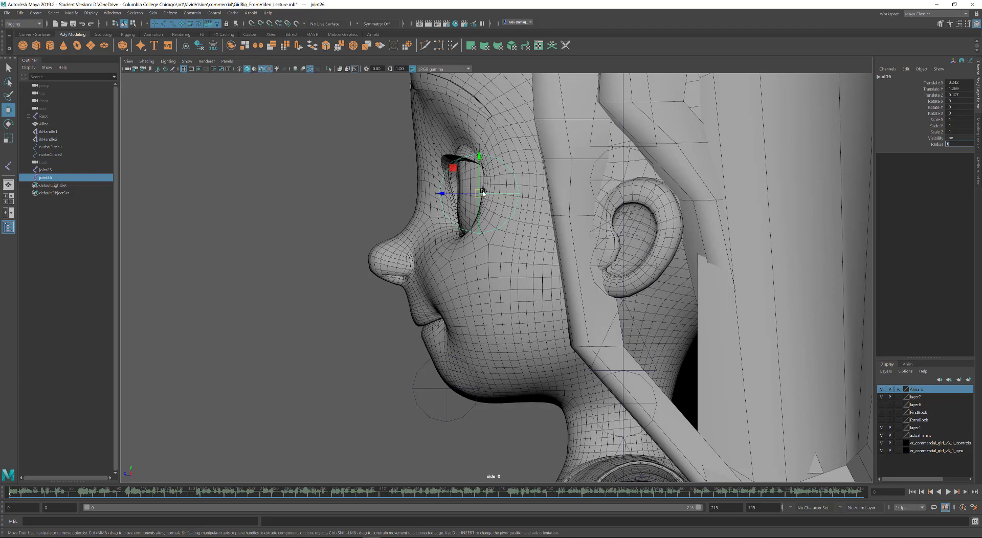
drag(482, 194, 485, 193)
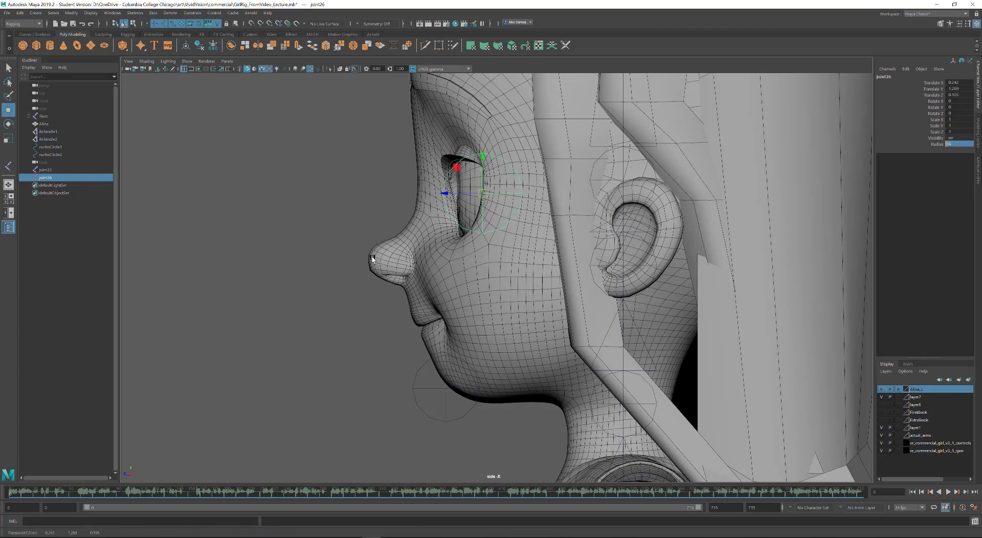
key(space)
In front view, move joint26 onto the left eye and recentre joint25 under the chin.
drag(362, 205, 354, 238)
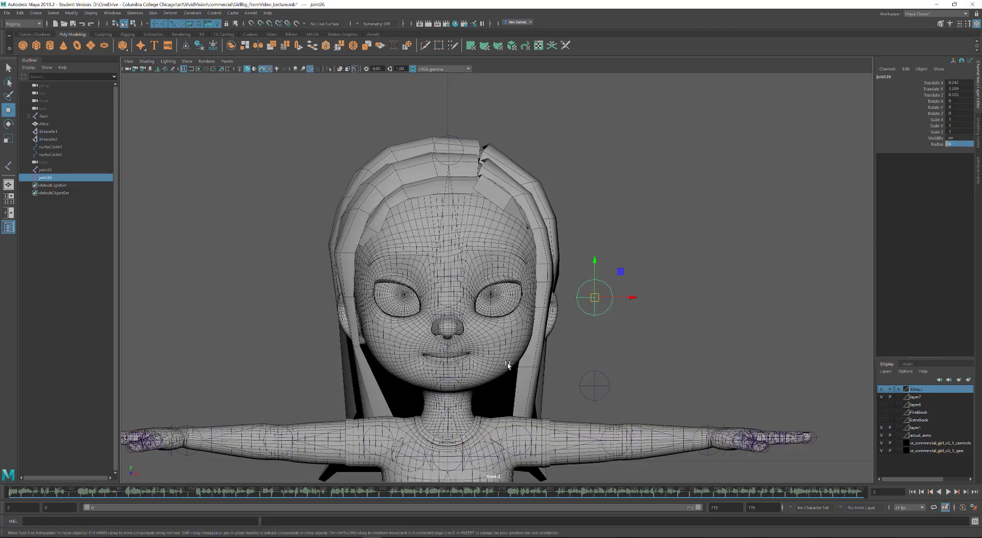
shift+click(586, 360)
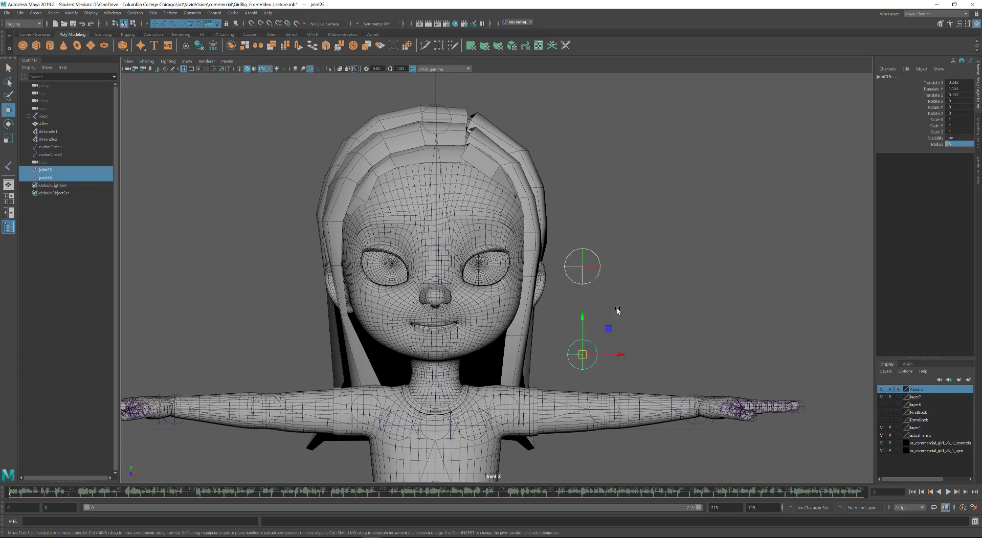
mouse_move(620, 354)
mouse_down()
mouse_move(526, 370)
mouse_move(470, 367)
mouse_up()
click(489, 371)
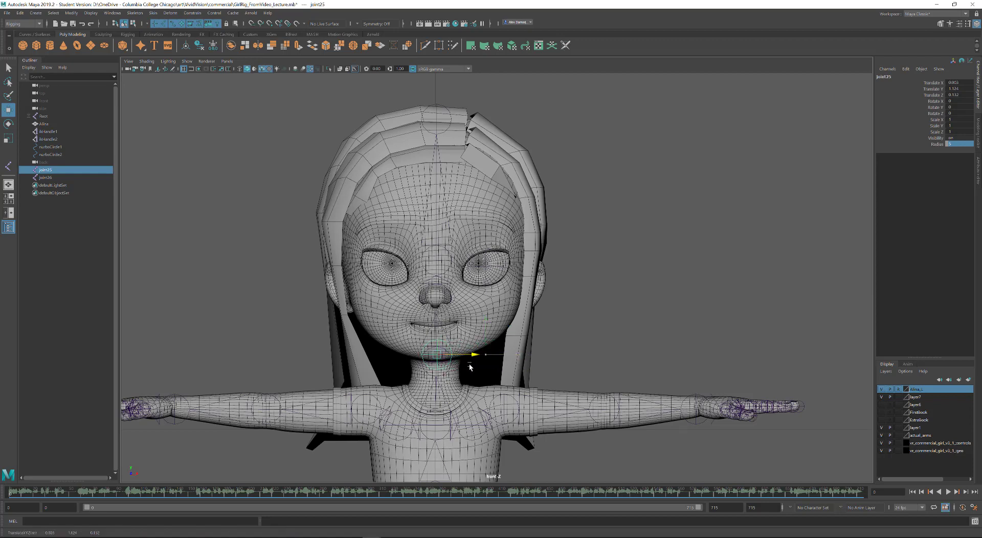
scroll(469, 358, up, 2)
scroll(460, 348, up, 1)
click(485, 264)
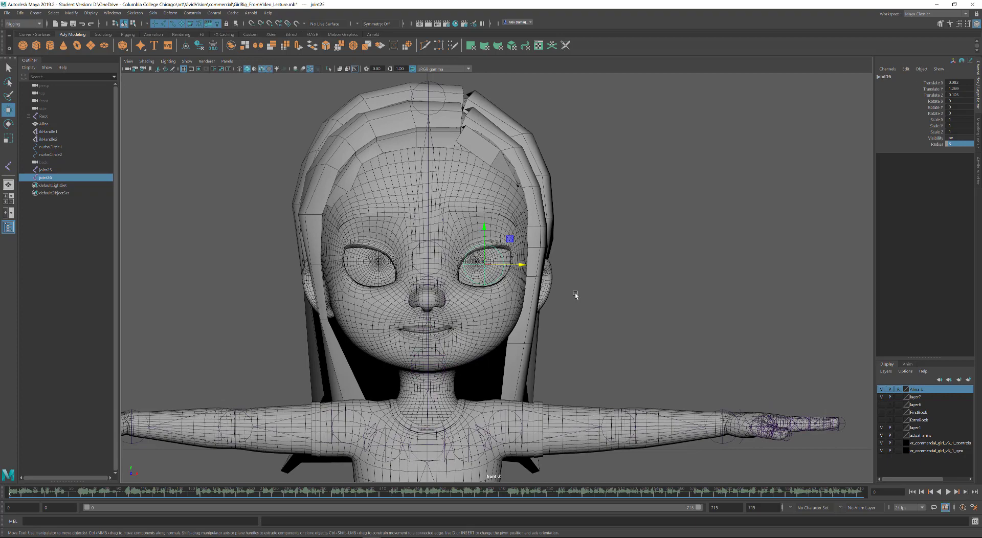
Set the eye joint's radius to 2 in the Perspective view.
key(space)
click(631, 239)
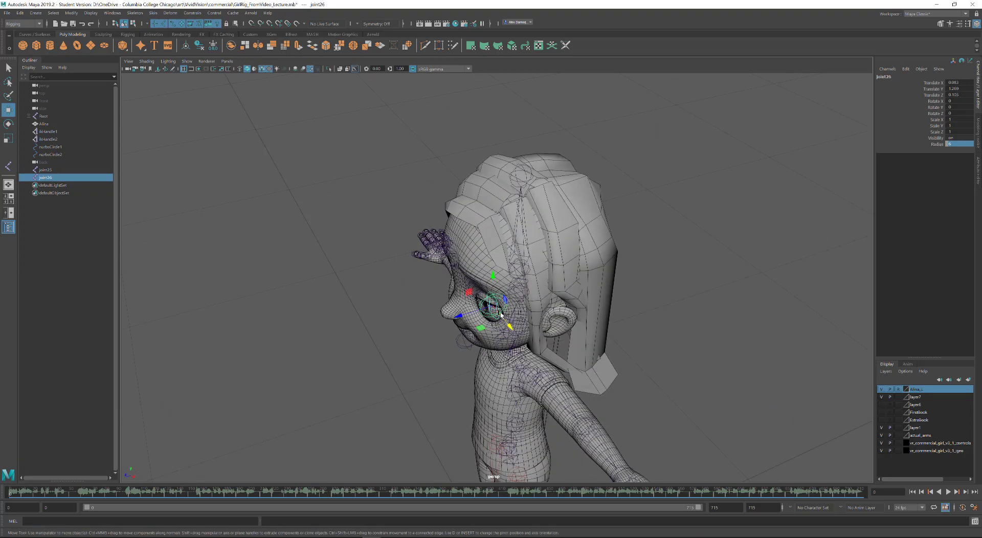
mouse_move(631, 239)
alt+mouse_down()
mouse_move(538, 310)
mouse_move(968, 156)
alt+mouse_up()
double_click(960, 145)
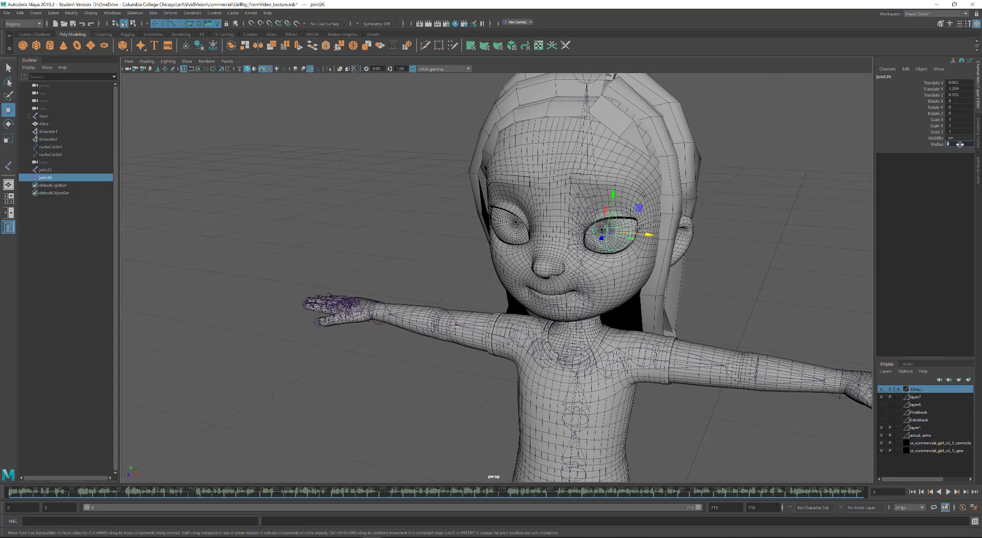
text(2)
key(Return)
Parent joint26 under joint23.
alt+drag(837, 223, 588, 225)
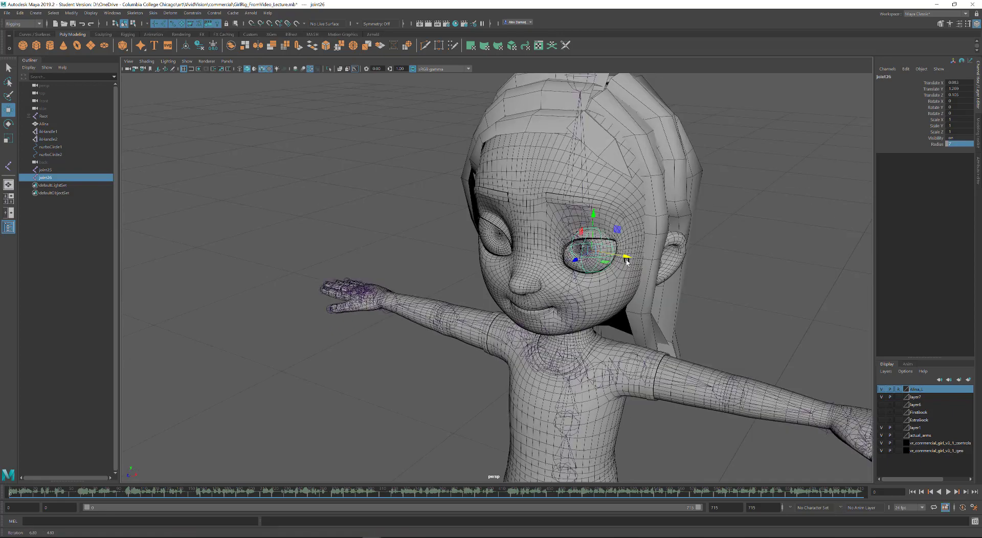
click(577, 227)
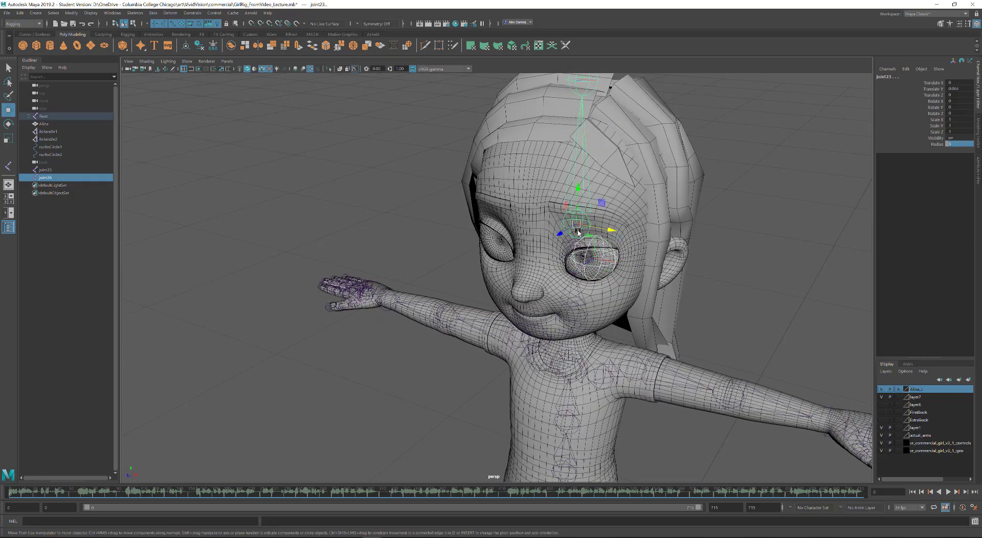
key(p)
Rename joint26 to L_Eye in the Channel Box.
mouse_move(578, 234)
alt+mouse_down()
mouse_move(658, 192)
mouse_move(615, 156)
alt+mouse_up()
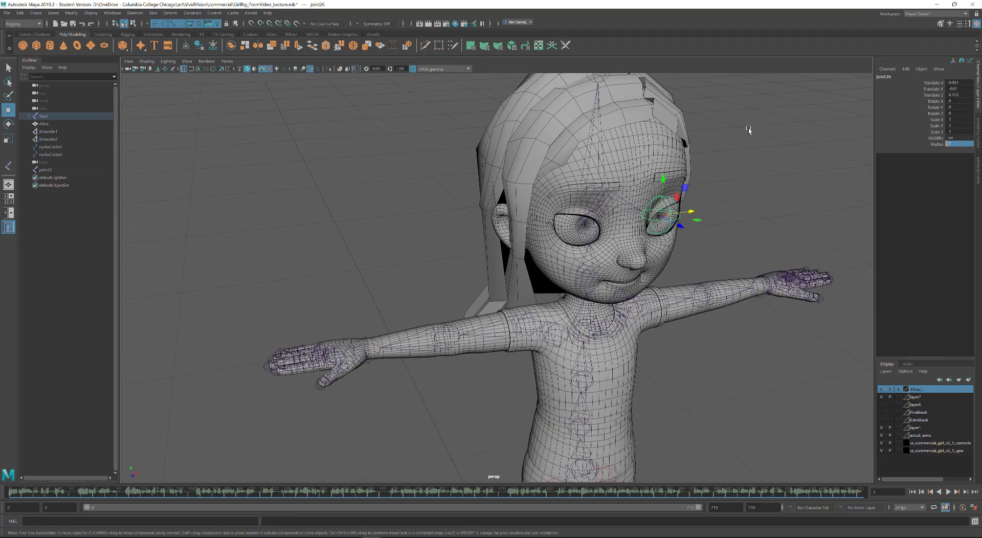
click(895, 82)
double_click(894, 76)
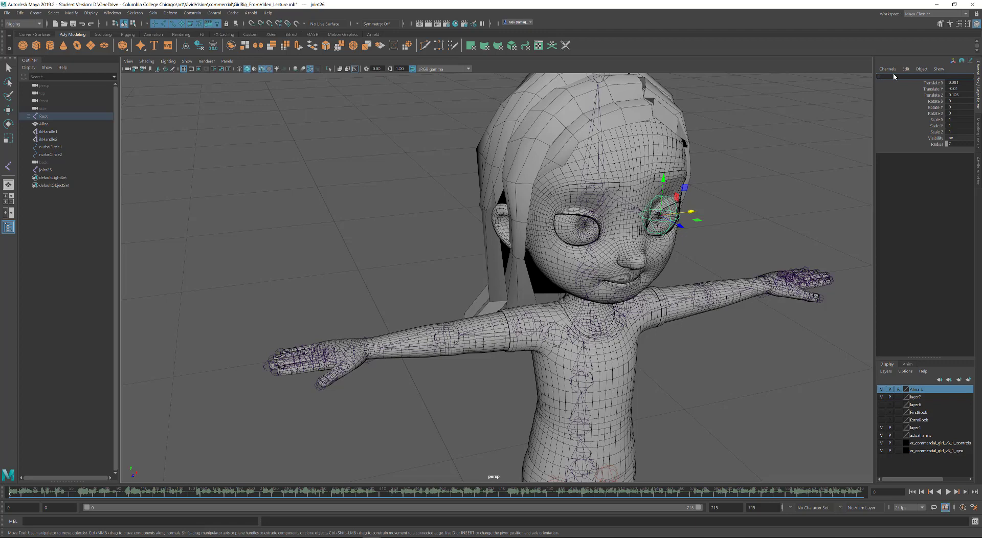
text(e)
key(Return)
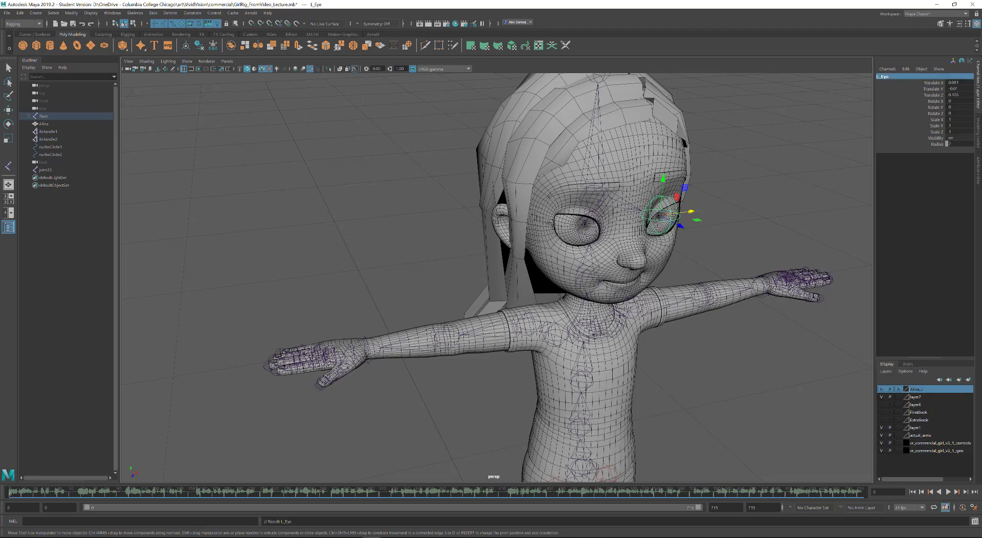
Mirror the L_Eye joint with Skeleton > Mirror Joint to create R_Eye.
click(135, 13)
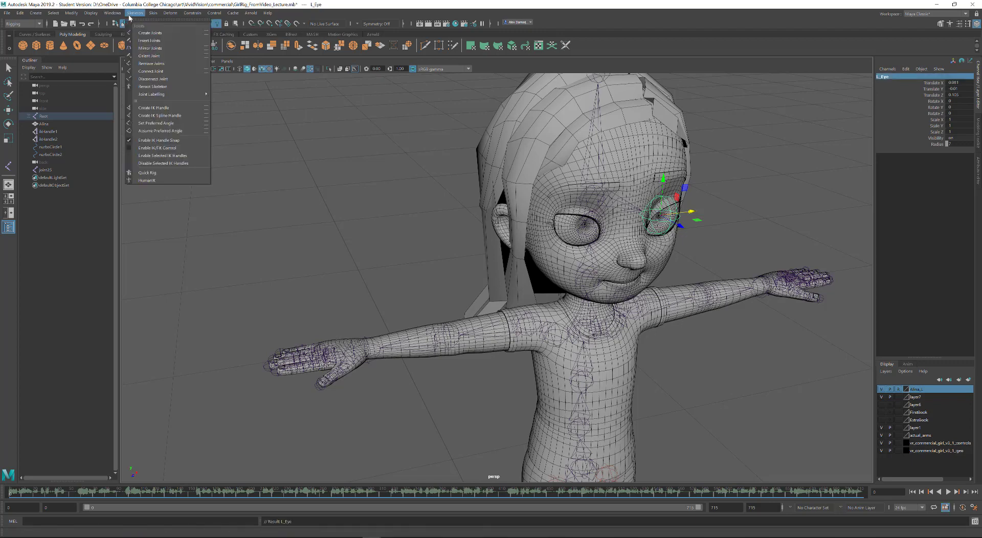
click(153, 48)
alt+drag(648, 198, 422, 345)
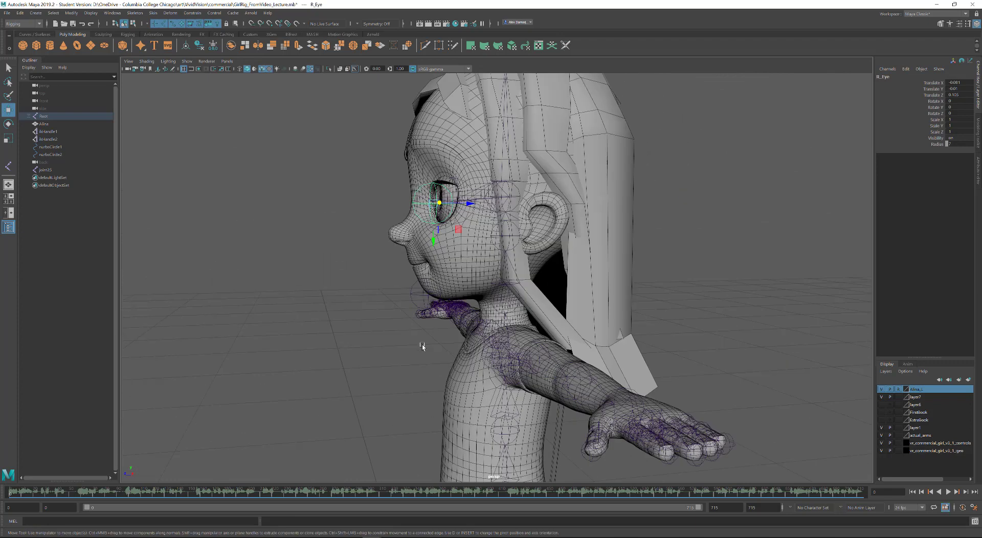
Check the chin, neck and head joints by toggling the Alina layer's visibility.
click(426, 304)
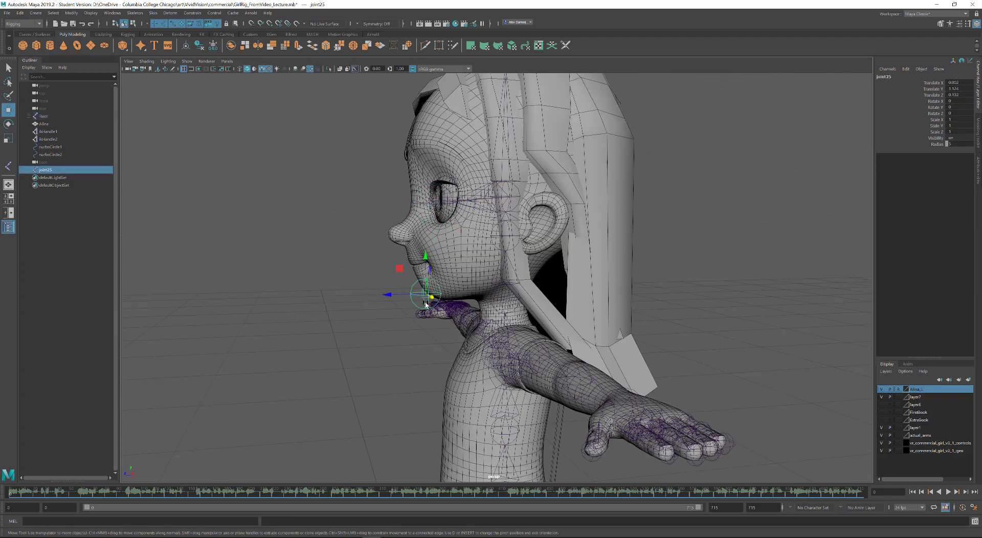
click(881, 389)
click(502, 300)
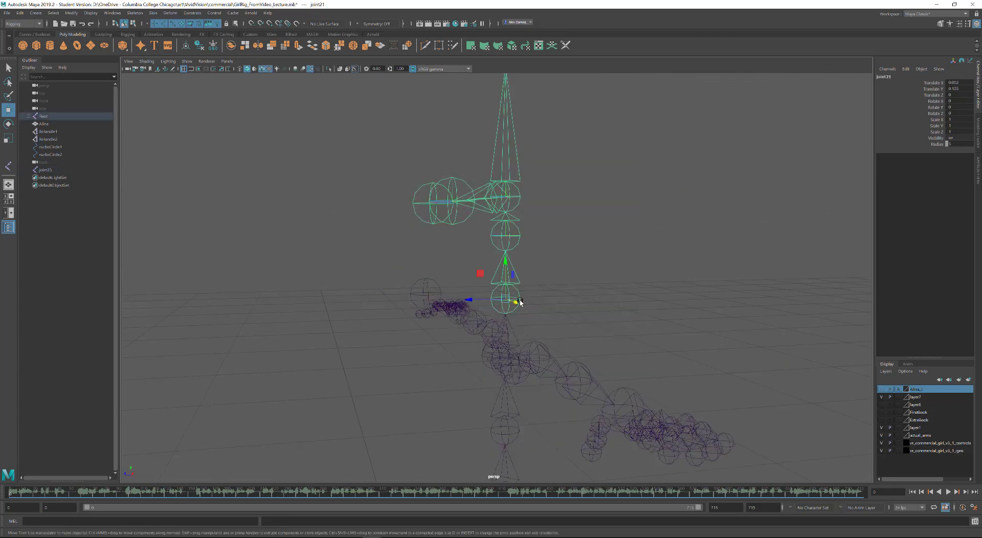
click(881, 389)
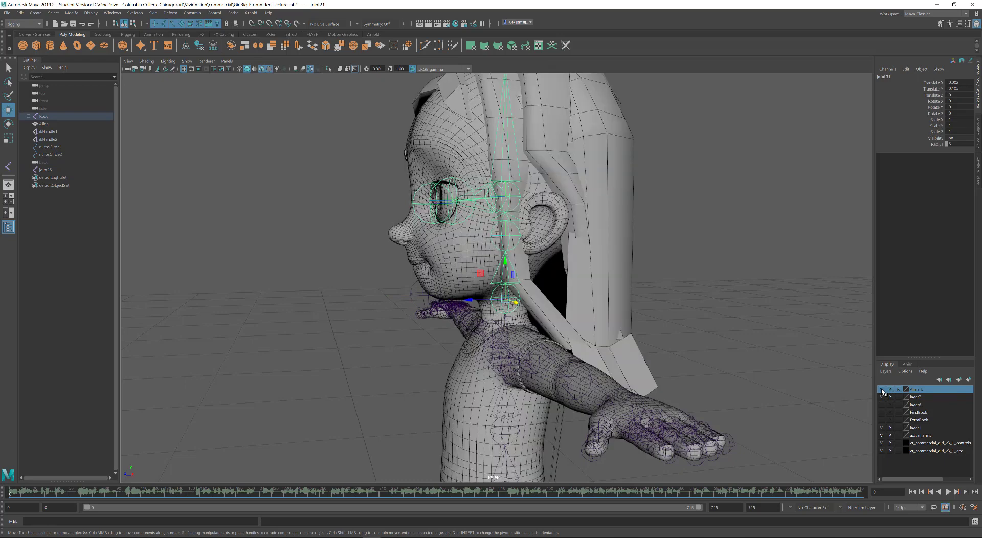
click(881, 389)
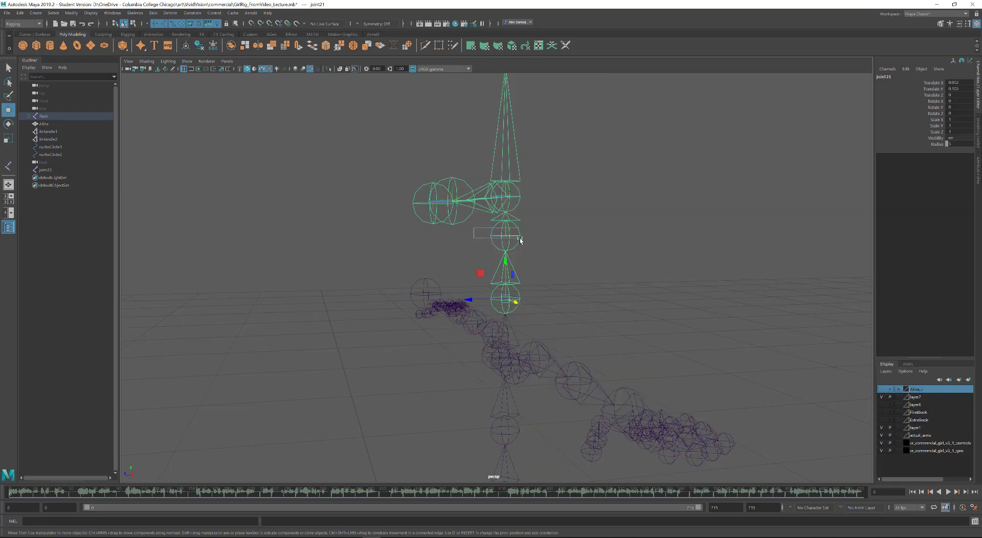
click(492, 236)
click(881, 390)
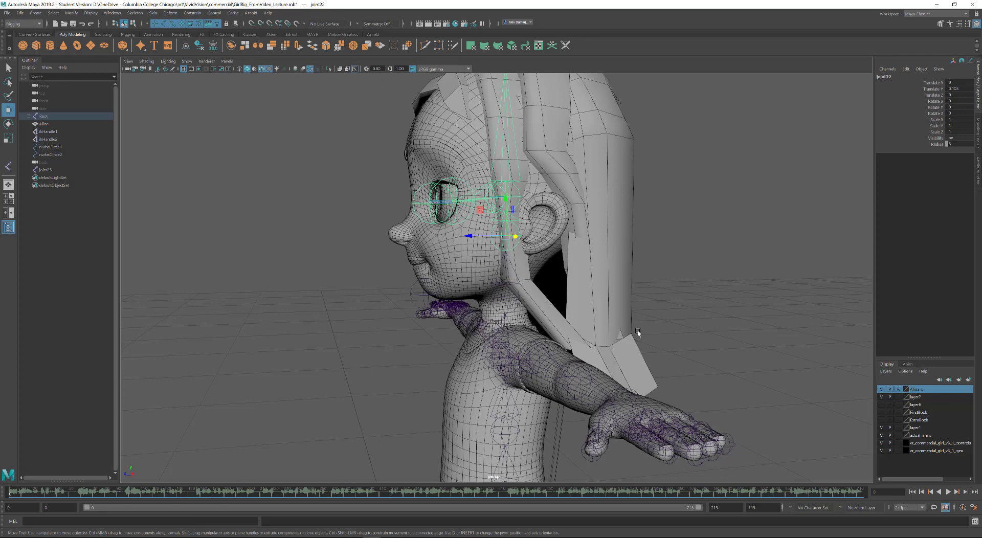
Switch to the side view of the head and select the chin joint.
mouse_move(476, 289)
alt+mouse_down()
mouse_move(484, 271)
mouse_move(534, 276)
alt+mouse_up()
key(space)
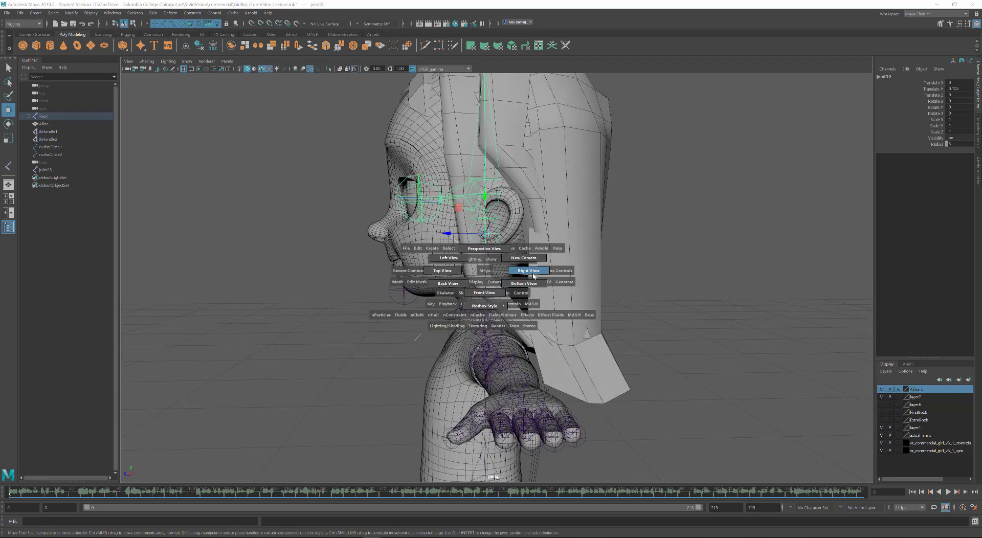
click(532, 275)
drag(386, 367, 453, 445)
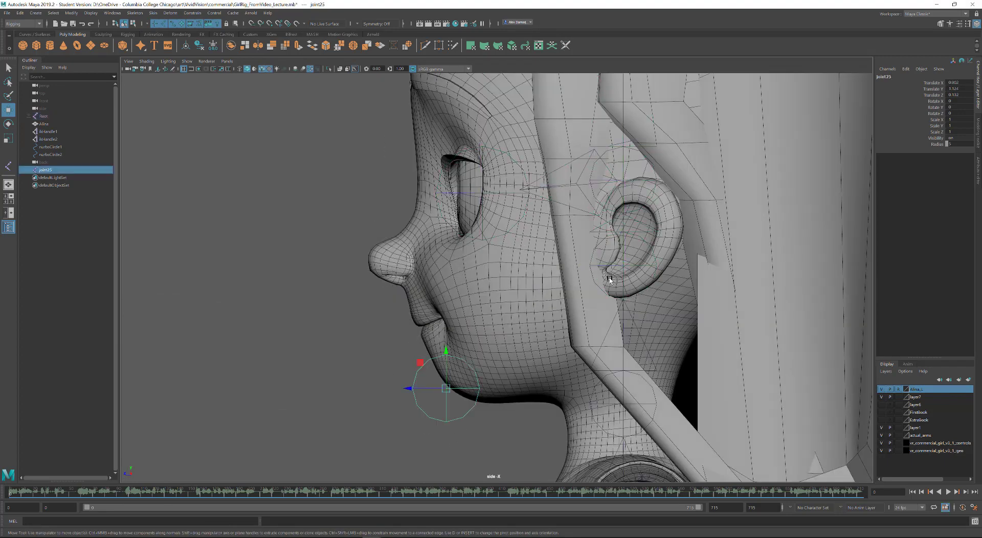
drag(641, 247, 669, 270)
drag(425, 402, 481, 420)
Duplicate the chin joint up to the cheek as a jaw and parent the chin under it.
shift+drag(446, 388, 566, 318)
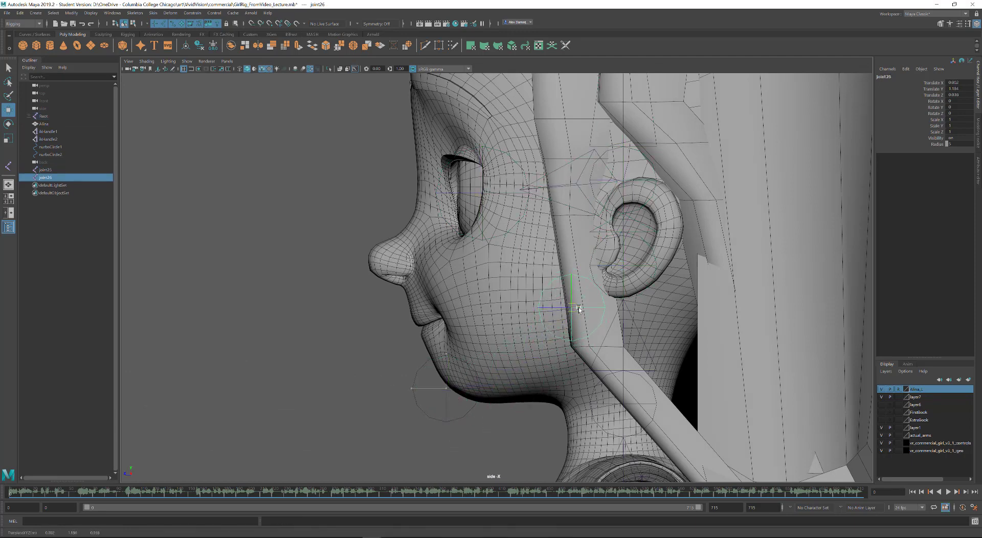
drag(568, 320, 568, 310)
drag(385, 401, 532, 393)
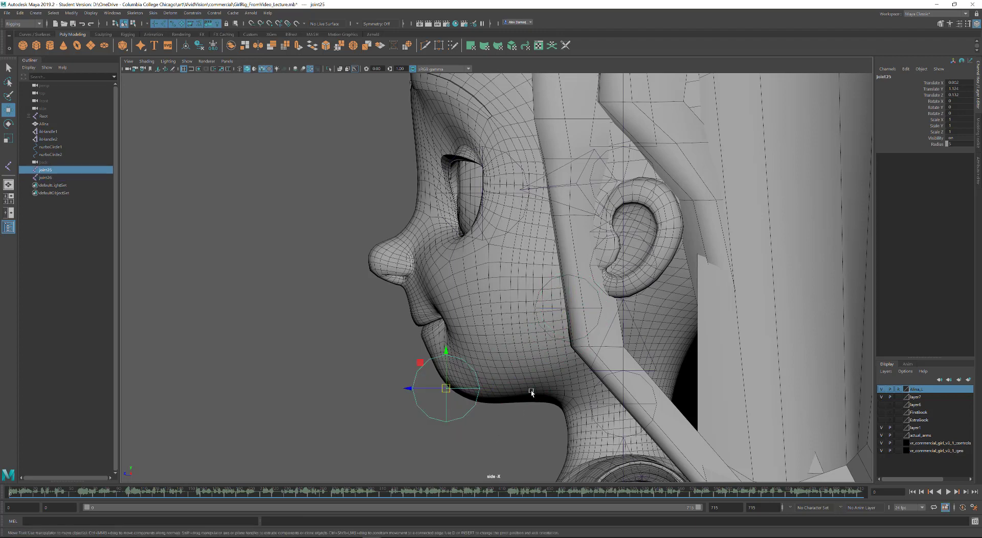
shift+drag(555, 322, 553, 359)
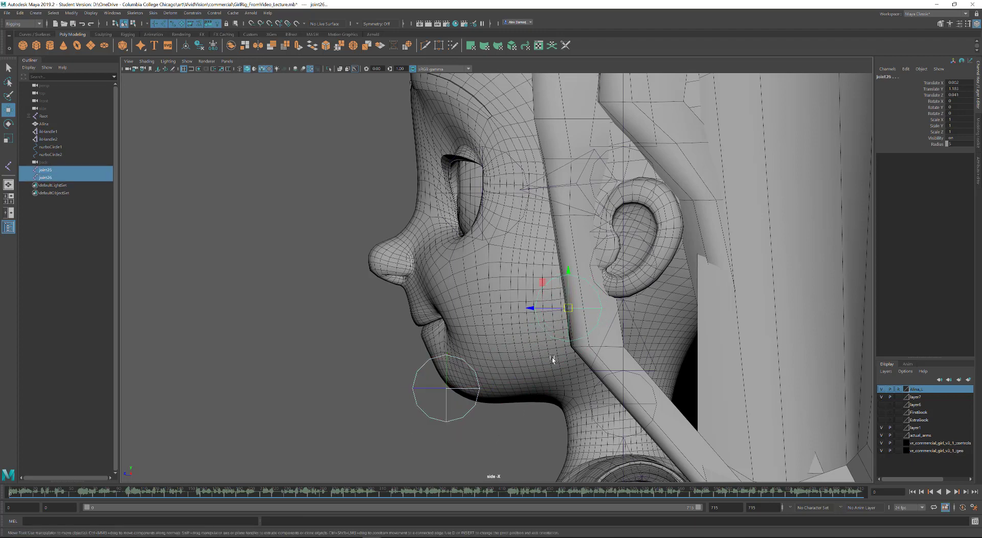
key(p)
Parent the jaw joint under the head joint.
click(566, 283)
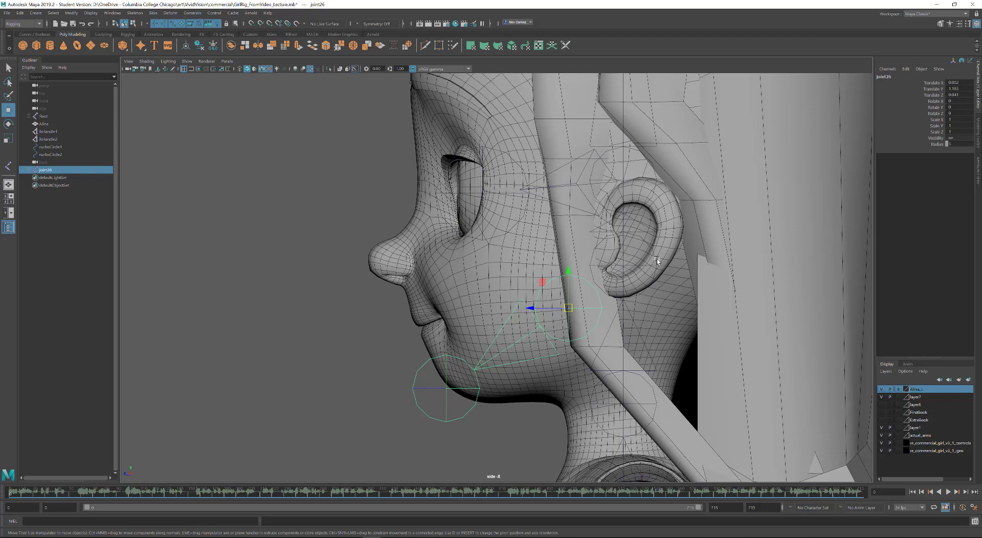
shift+click(651, 273)
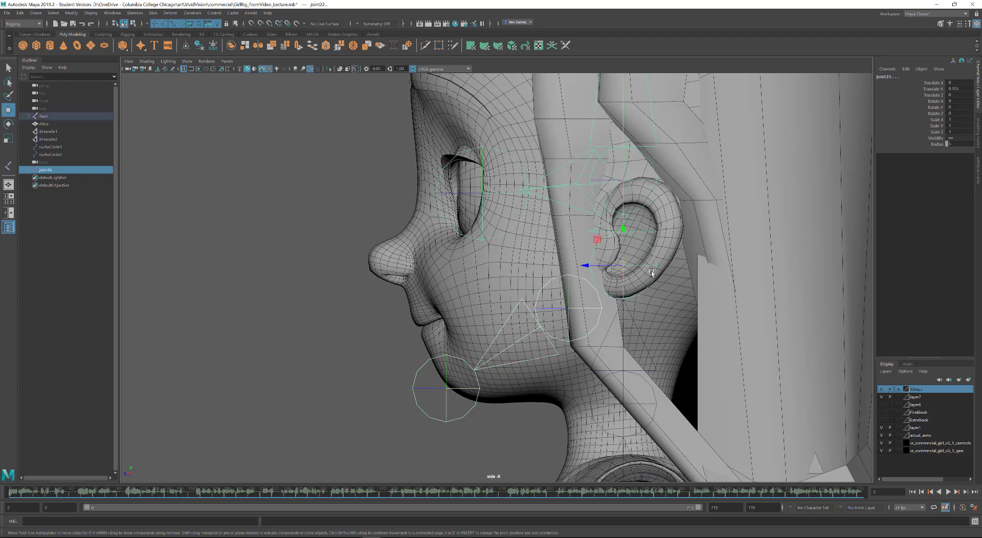
key(p)
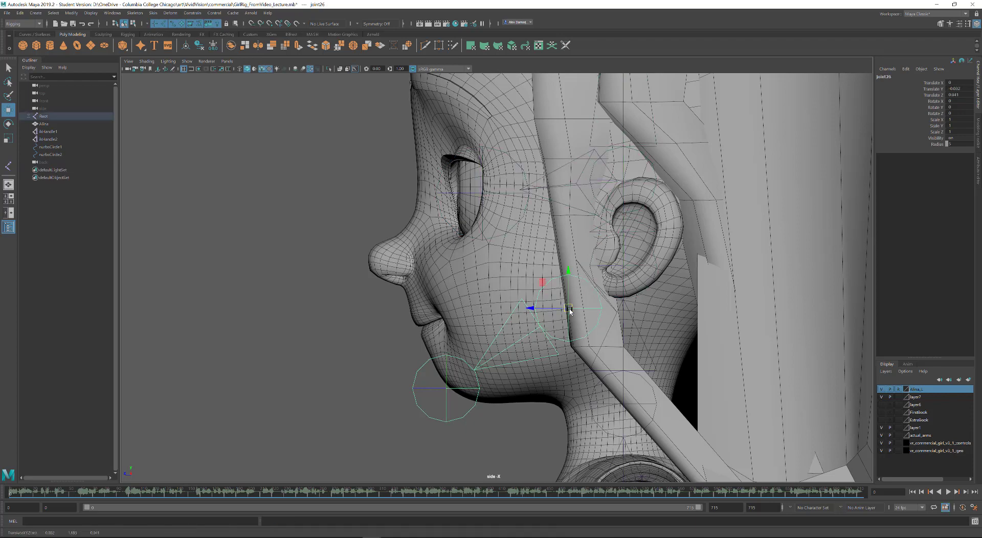
Test-rotate the jaw, undo the rotation, and return to the Perspective view.
key(e)
drag(543, 331, 551, 341)
key(ctrl+z)
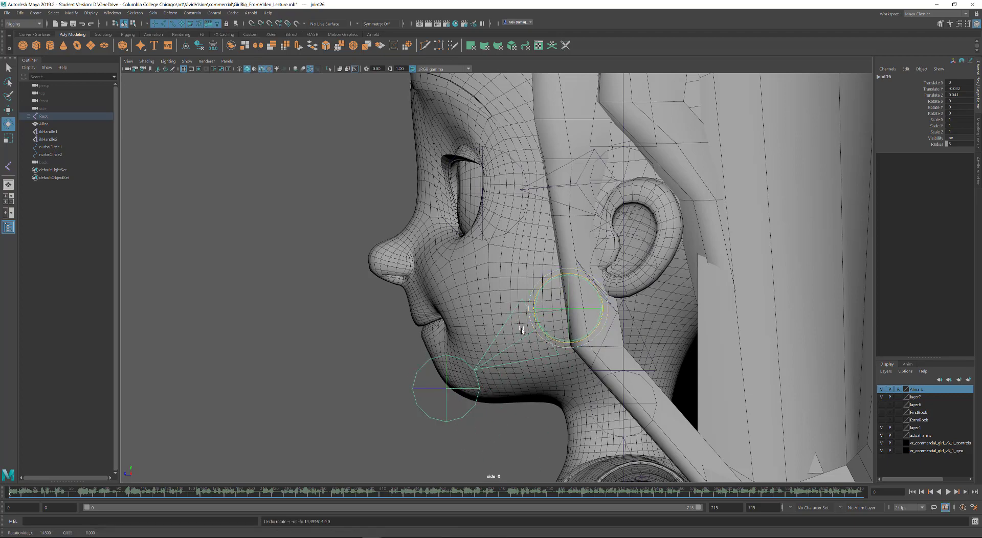
scroll(522, 331, down, 2)
key(space)
click(387, 299)
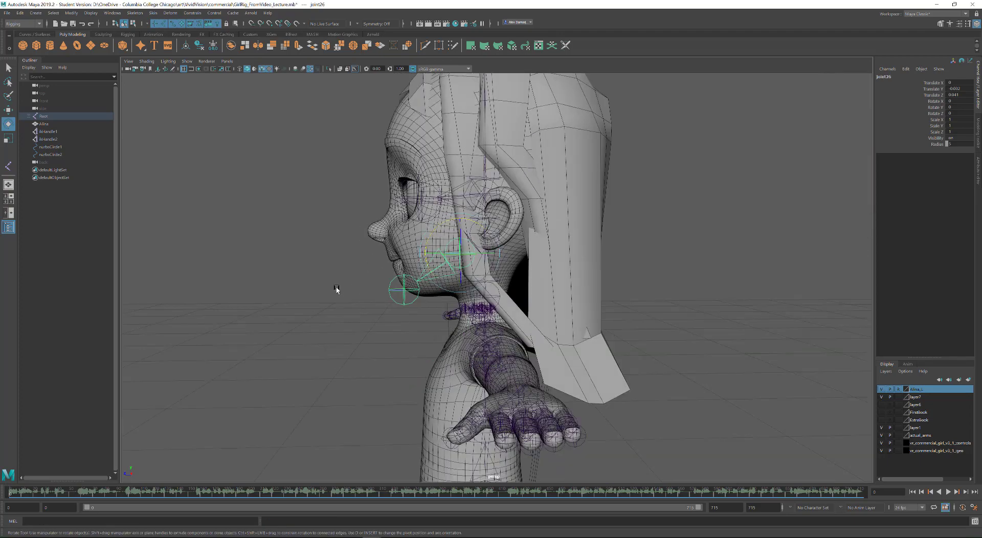
Select the neck joint and rename it Neck.
mouse_move(591, 303)
alt+mouse_down()
mouse_move(541, 320)
mouse_move(629, 300)
mouse_move(532, 340)
mouse_move(552, 335)
mouse_move(532, 322)
mouse_move(487, 326)
mouse_move(611, 309)
mouse_move(570, 335)
mouse_move(598, 336)
mouse_move(585, 400)
mouse_move(640, 390)
mouse_move(643, 266)
alt+mouse_up()
scroll(598, 342, up, 1)
scroll(597, 343, up, 1)
key(Up)
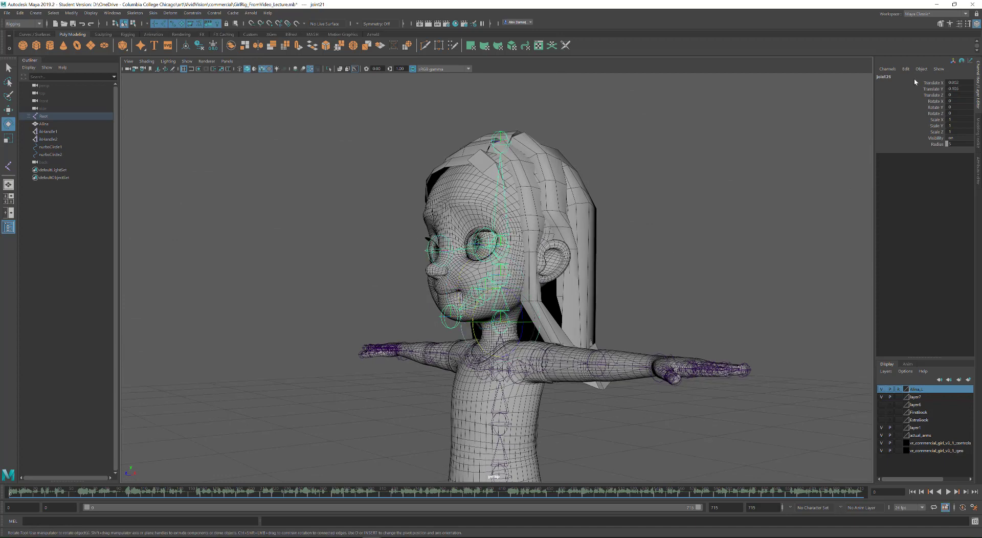
double_click(907, 76)
text(Neck)
key(Return)
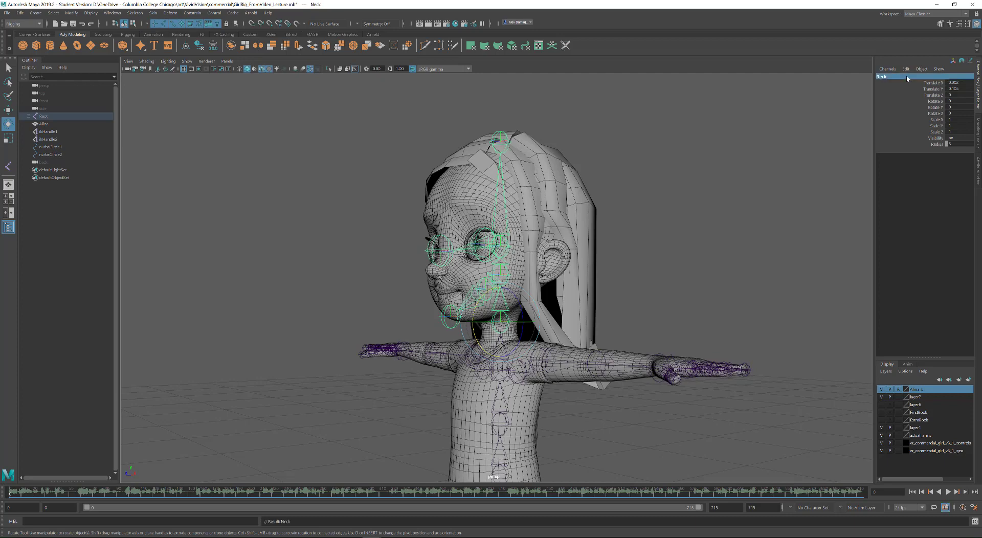
Select the head joint above it and rename it Head.
click(504, 249)
mouse_move(503, 250)
alt+mouse_down()
mouse_move(508, 172)
mouse_move(716, 167)
alt+mouse_up()
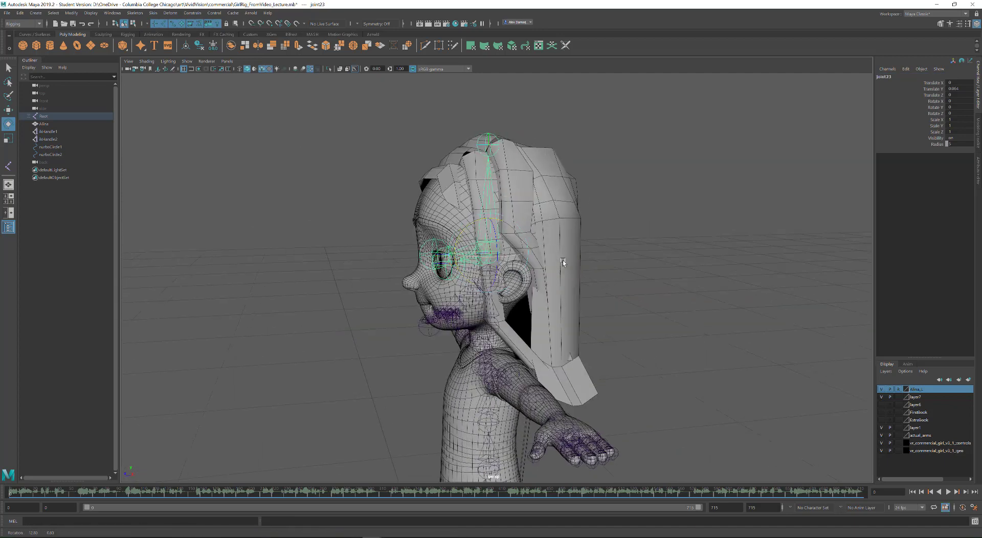
double_click(889, 76)
text(ad)
key(Return)
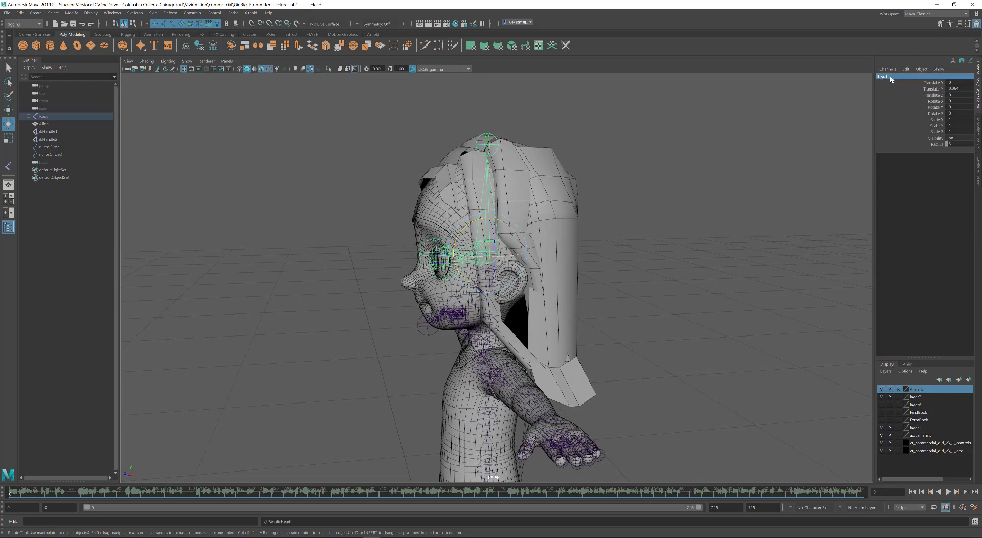